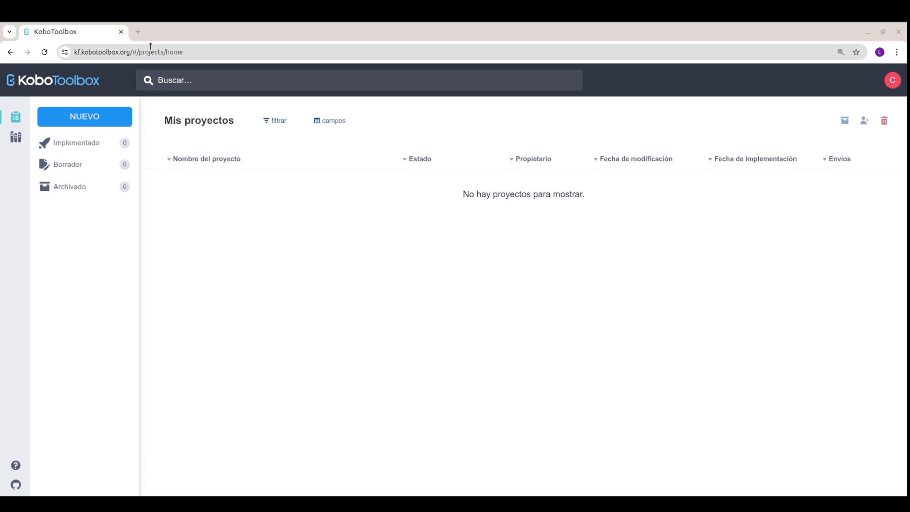
Step: Create a blank project 'Encuesta a estudiantes' with sector Servicios educativos and country Åland Islands
left_click(98, 117)
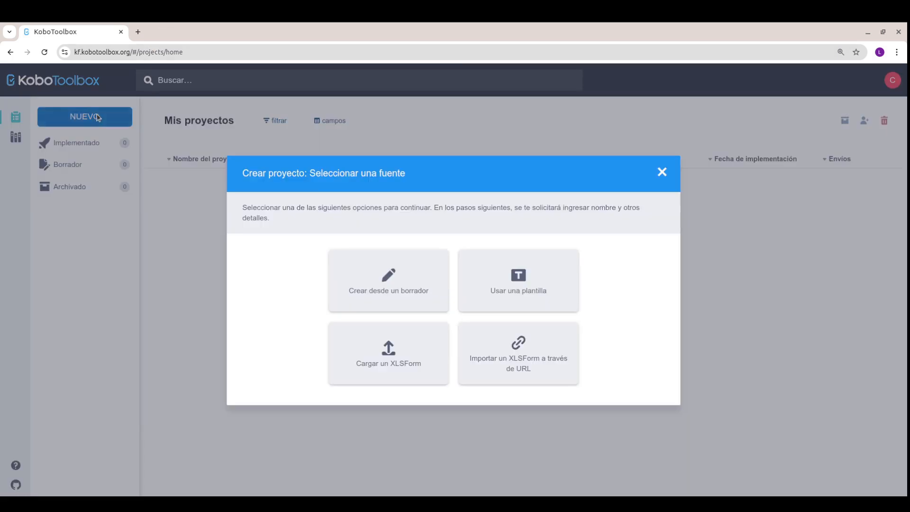
left_click(348, 262)
left_click(368, 247)
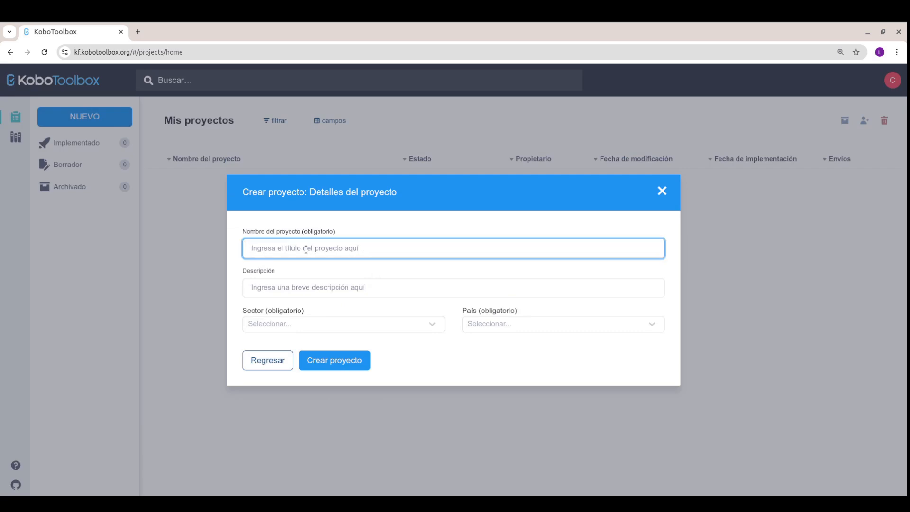
type("Encuesta a estudiantes")
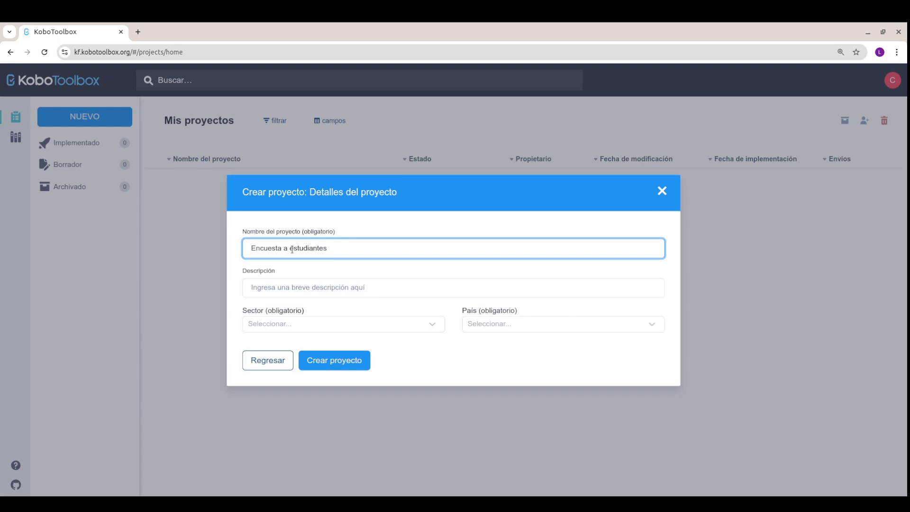
left_click(379, 323)
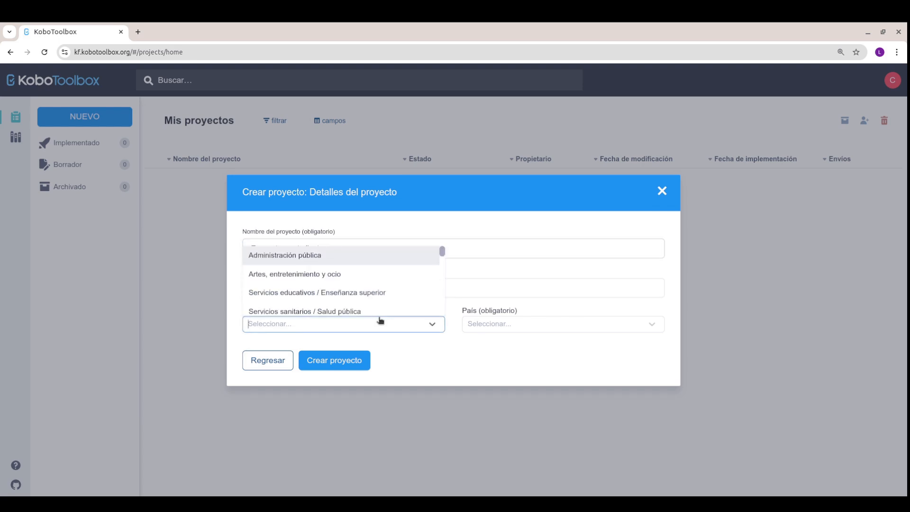
left_click(380, 296)
left_click(514, 327)
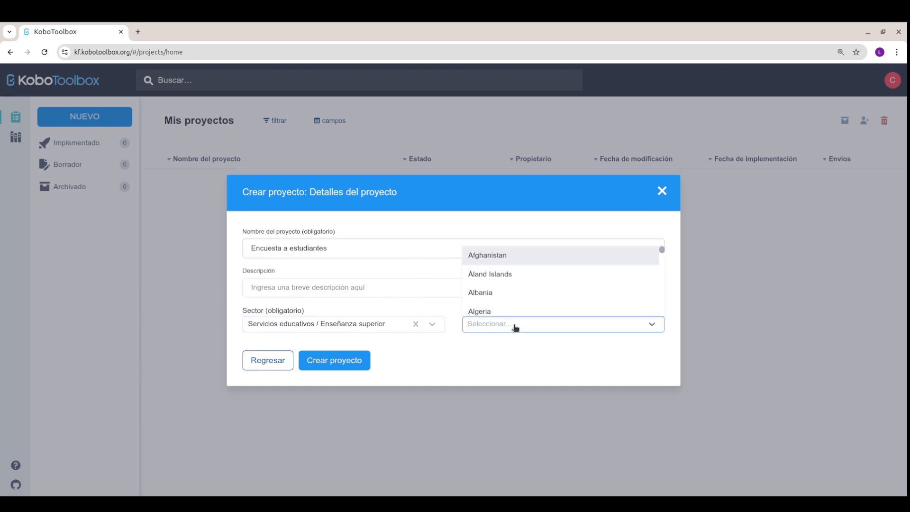
left_click(503, 275)
left_click(326, 363)
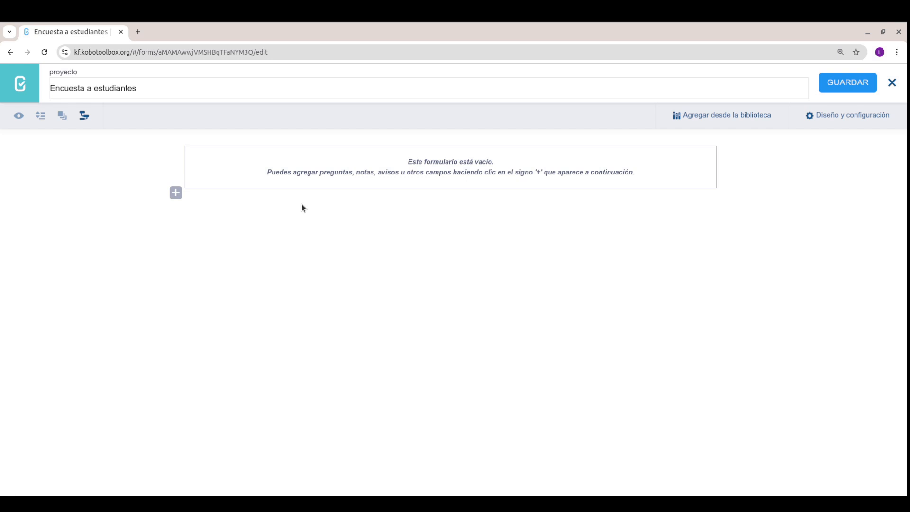
Step: Add a Texto question 'Cuál es tu nombre completo?' as the form's first question
left_click(176, 193)
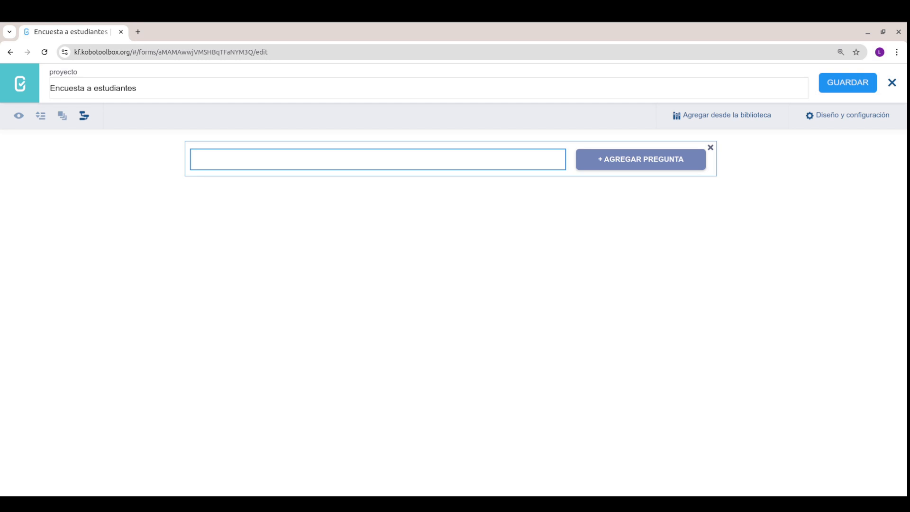
type("Cuál es tu nombre completo?")
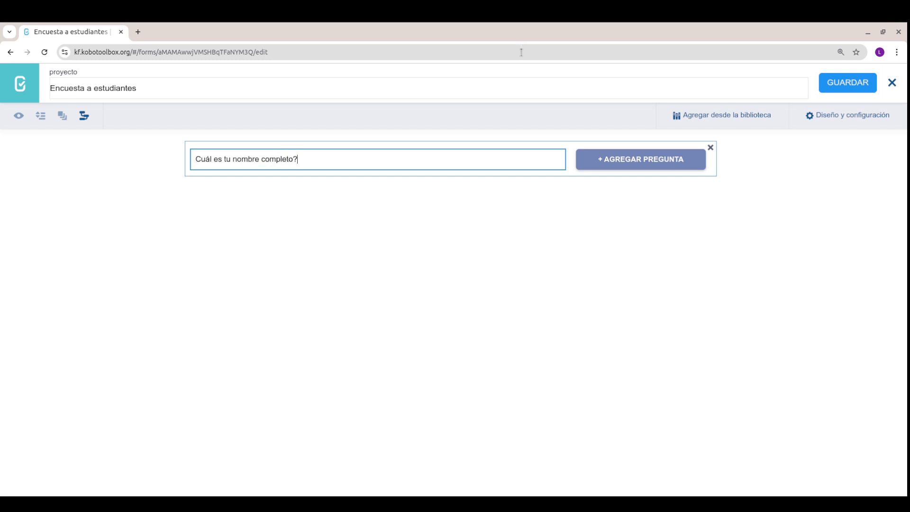
left_click(658, 163)
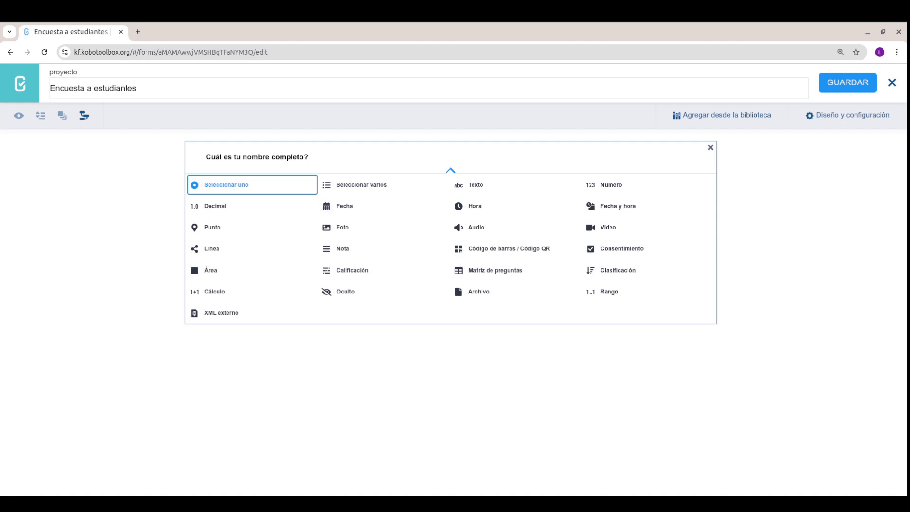
left_click(476, 185)
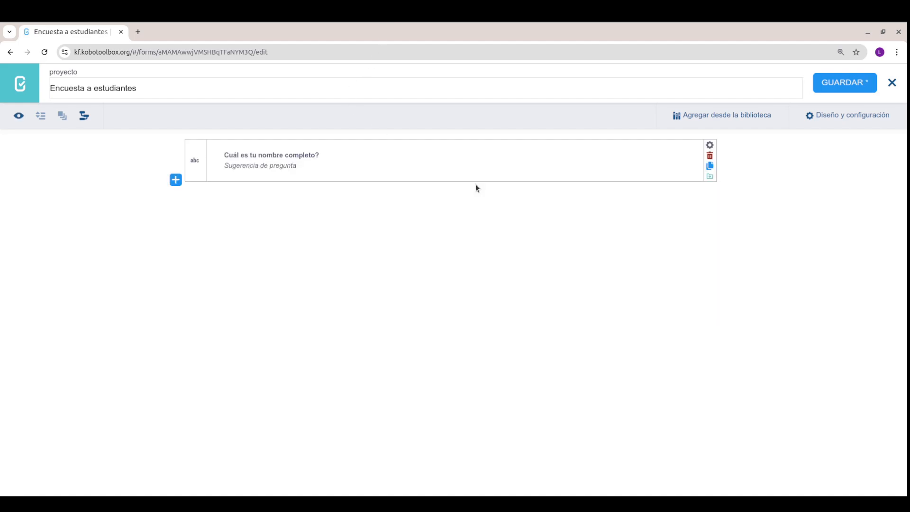
left_click(18, 119)
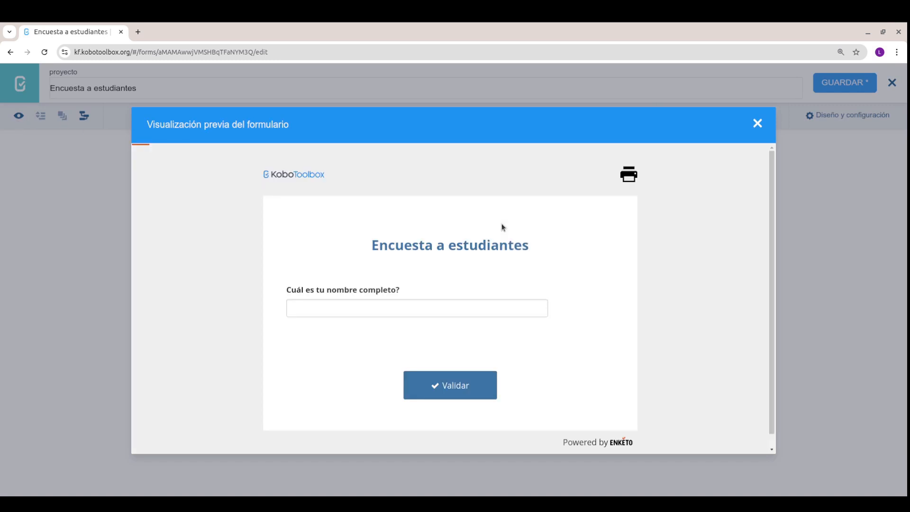
left_click(434, 306)
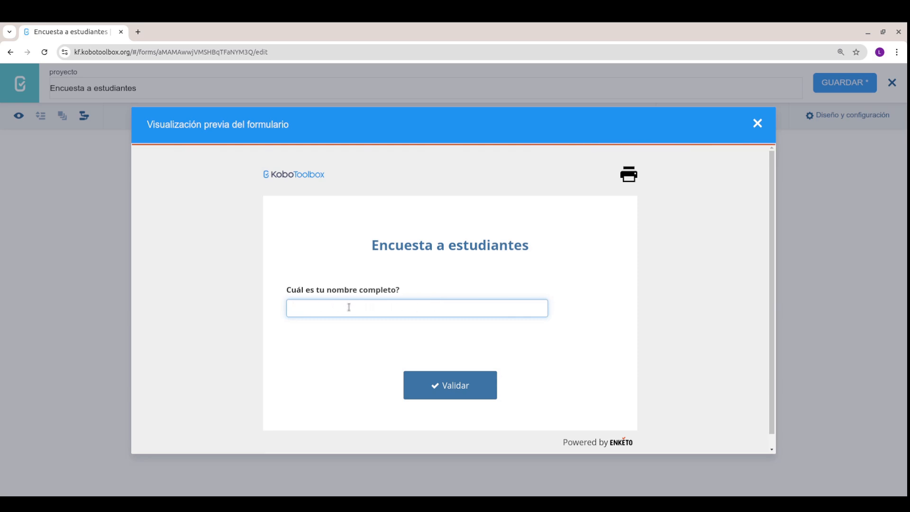
left_click(443, 378)
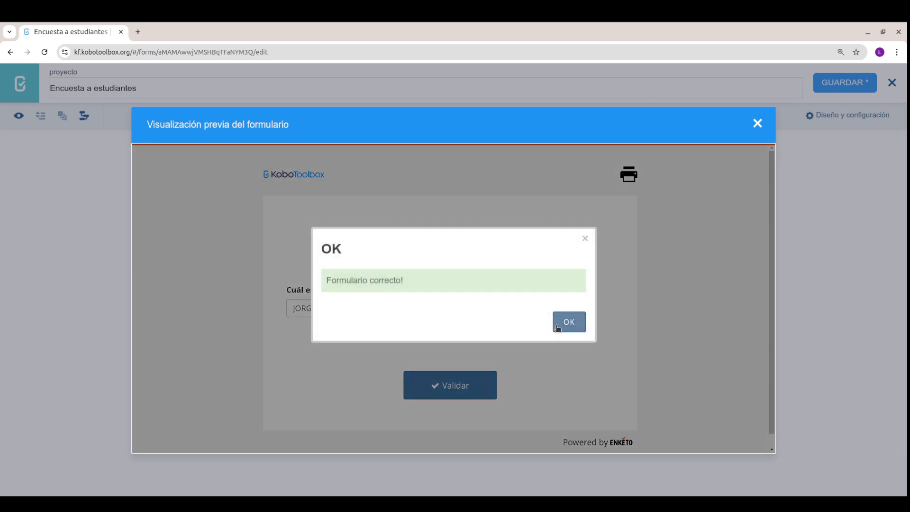
left_click(563, 324)
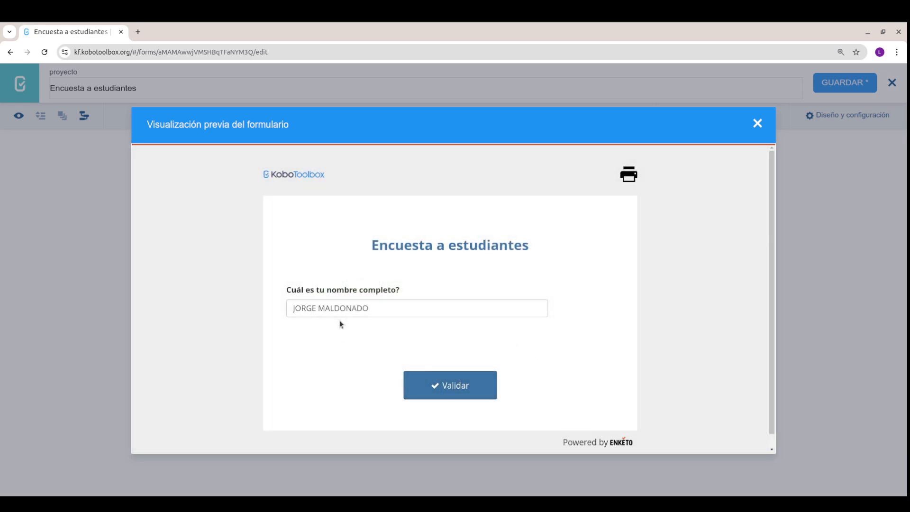
left_click(395, 310)
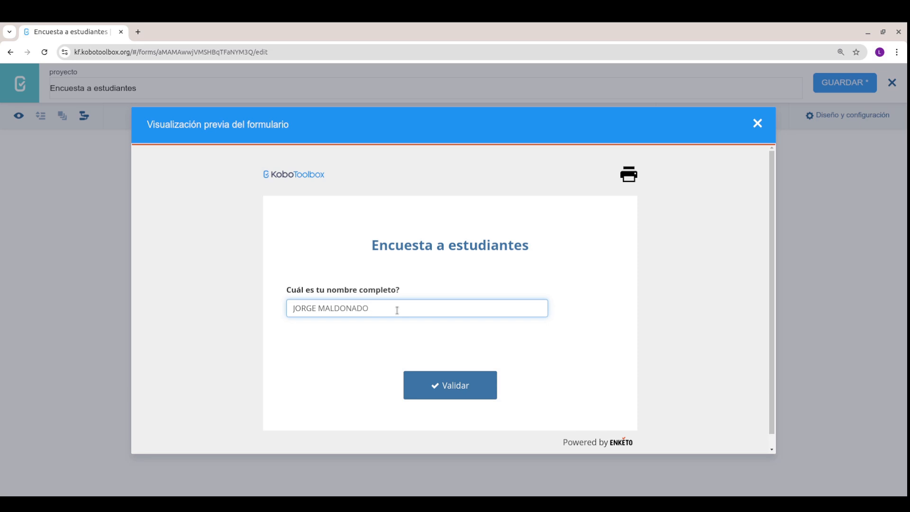
left_click(754, 124)
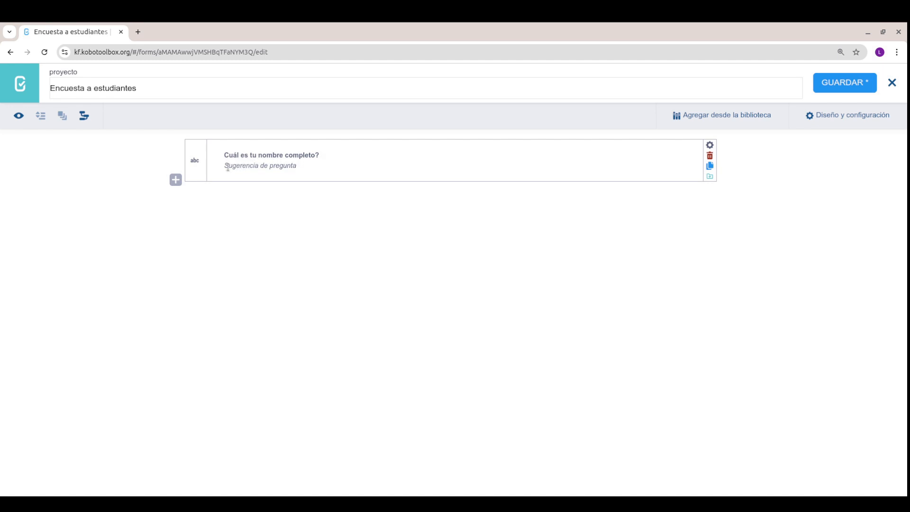
Step: Add the hint 'Indique sus nombres y apellidos' to the name question and check it in the preview
left_click(276, 166)
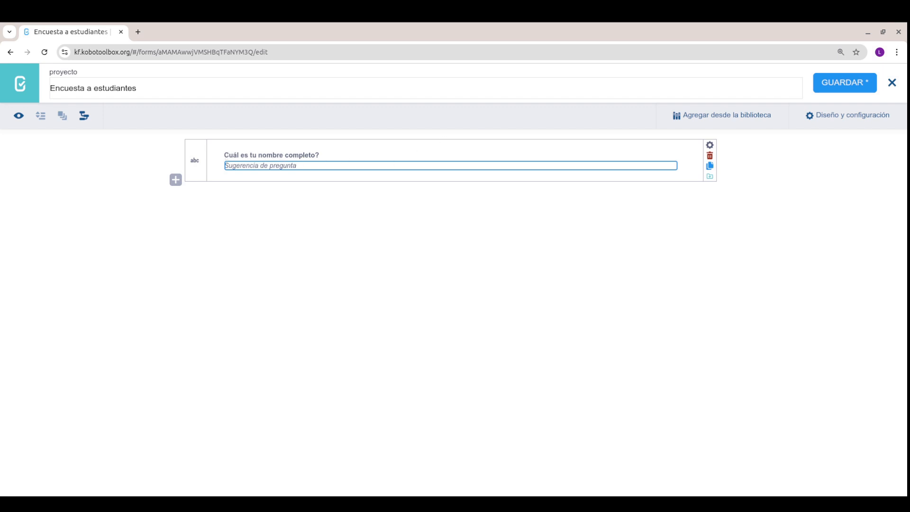
type("Indique sus nombres y apellidos")
key("Return")
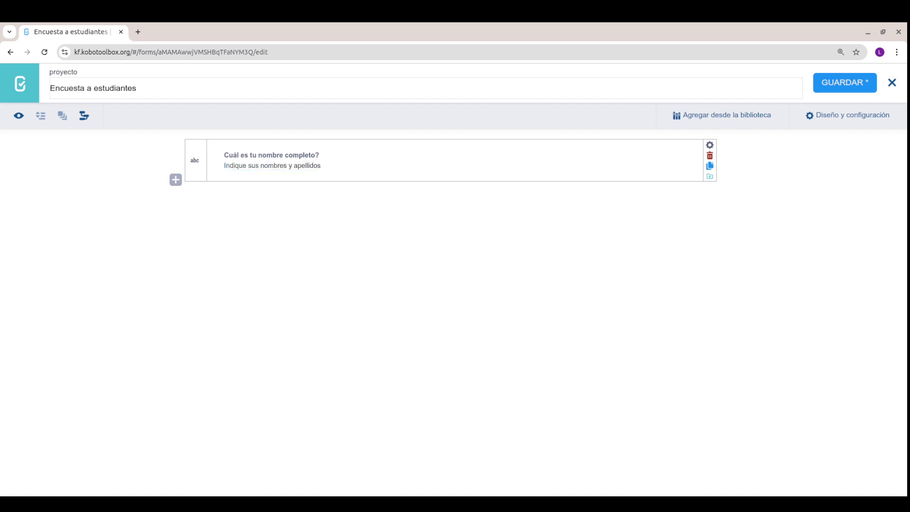
left_click(18, 116)
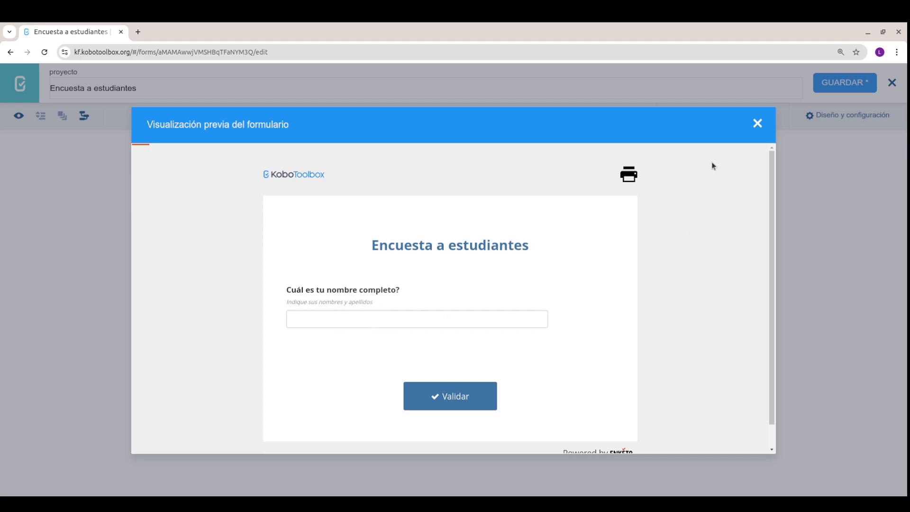
left_click(758, 124)
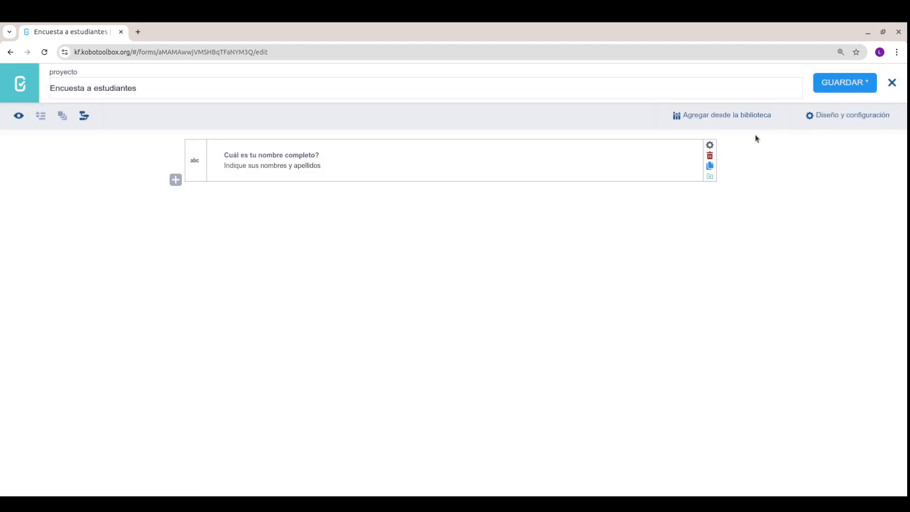
left_click(710, 146)
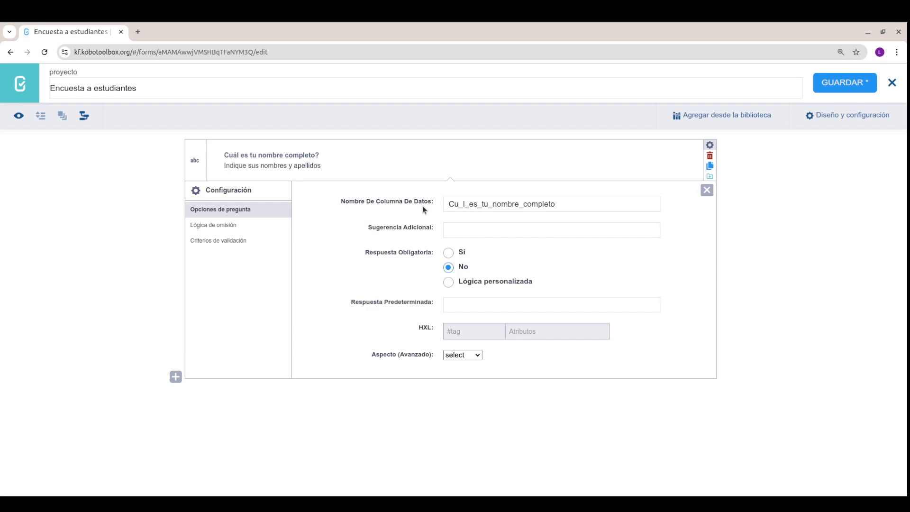
Step: Delete the Cu_l_es_tu_ prefix so the data column name reads 'nombre_completo'
left_click(468, 205)
left_click(559, 205)
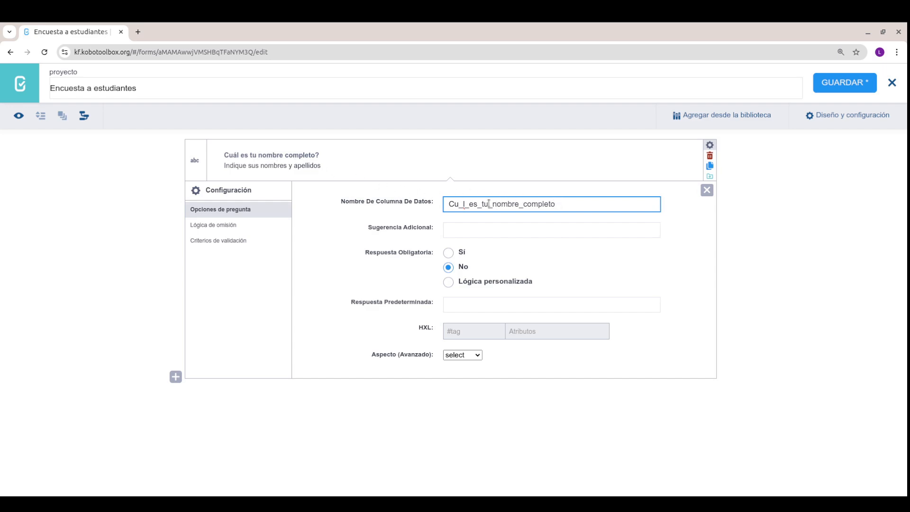
left_click_drag(492, 204, 385, 193)
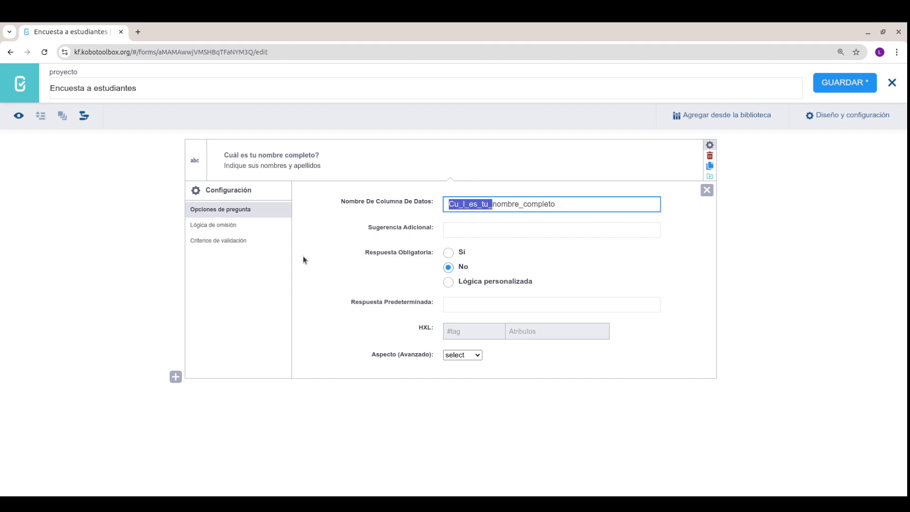
key("BackSpace")
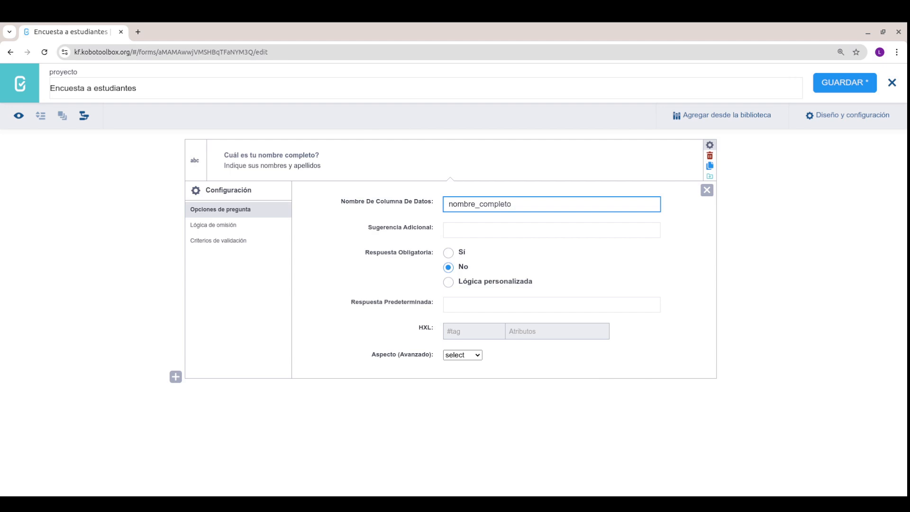
left_click(458, 229)
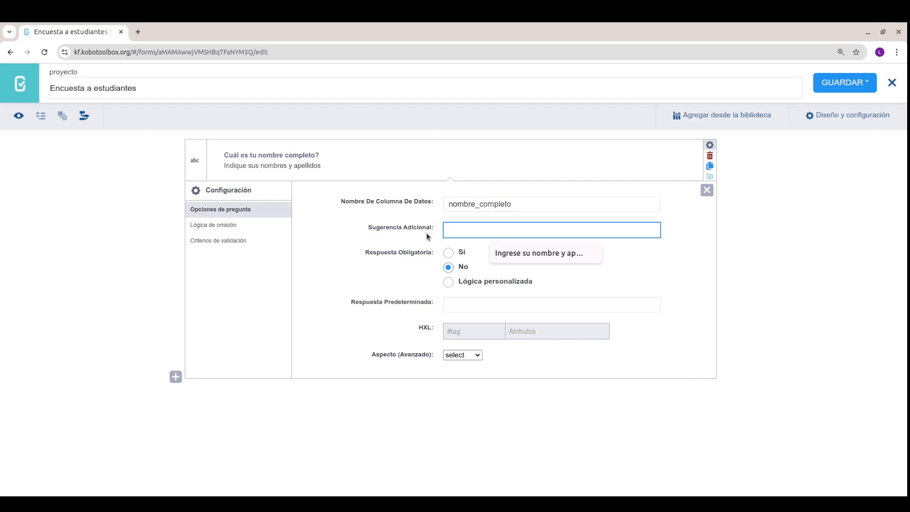
Step: Add the extra hint 'Si tiene apellido de casada por favor agreguelo' and set required to Lógica personalizada
left_click(655, 329)
type("Si tiene apellido de casada por favor agreguelo")
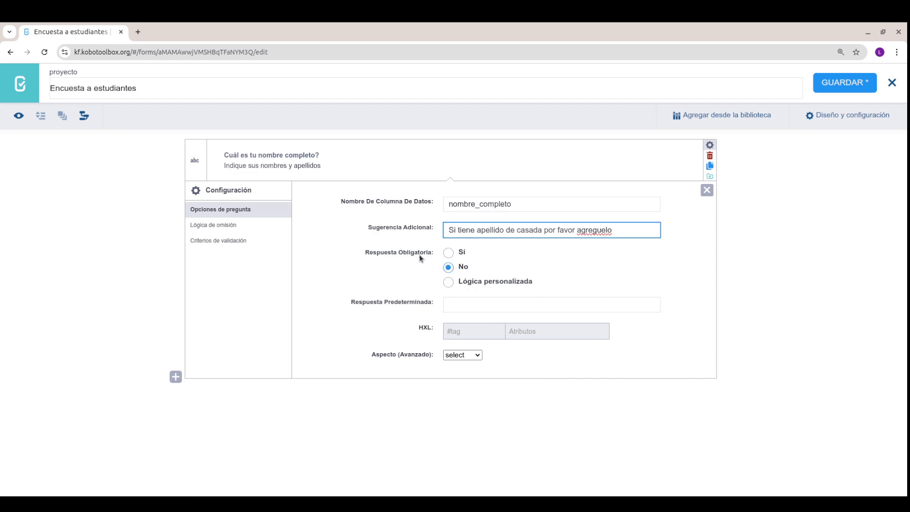
left_click(449, 255)
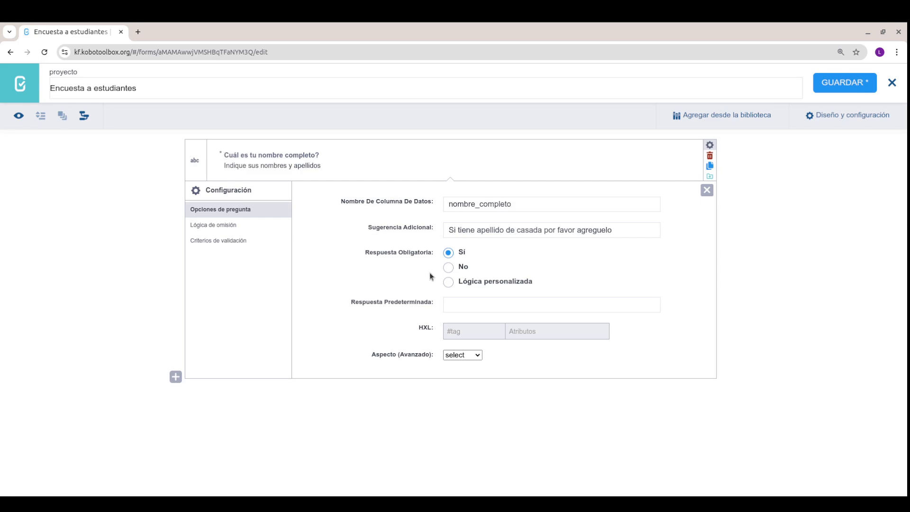
left_click(448, 267)
left_click(450, 282)
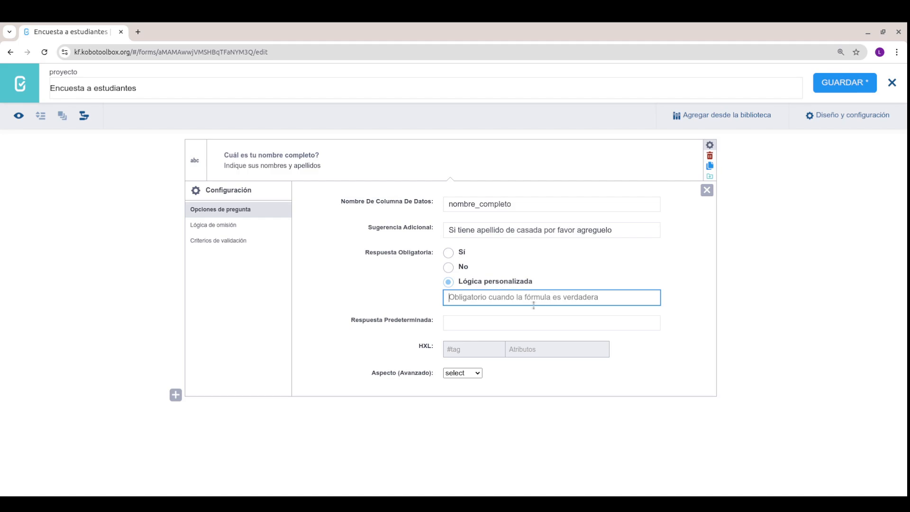
left_click(458, 252)
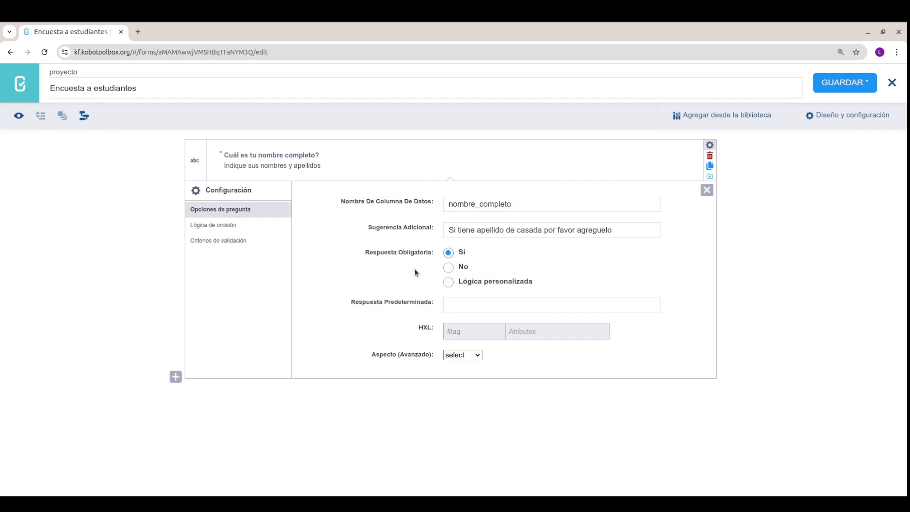
left_click(458, 306)
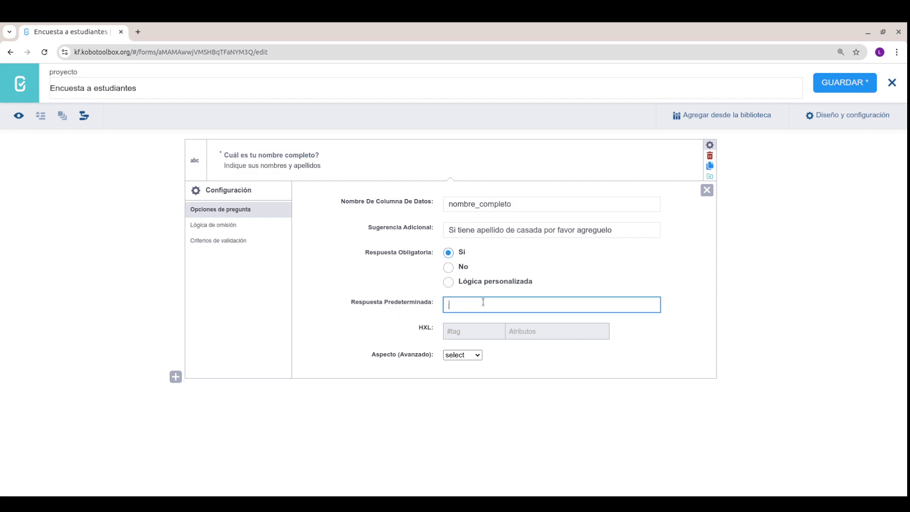
left_click(18, 116)
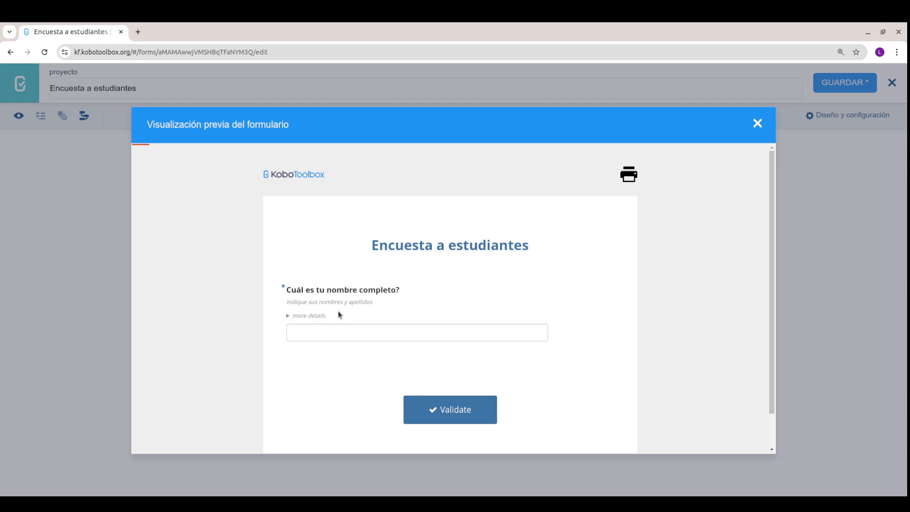
left_click(288, 315)
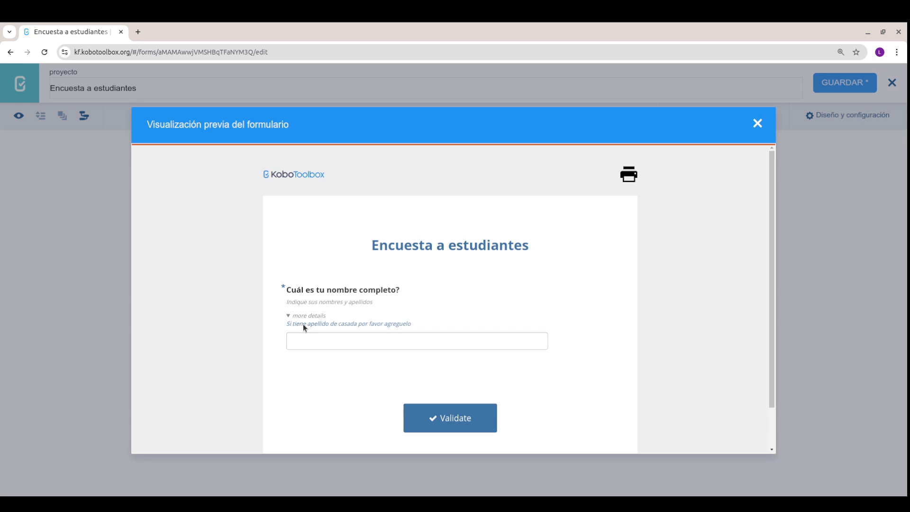
left_click(301, 338)
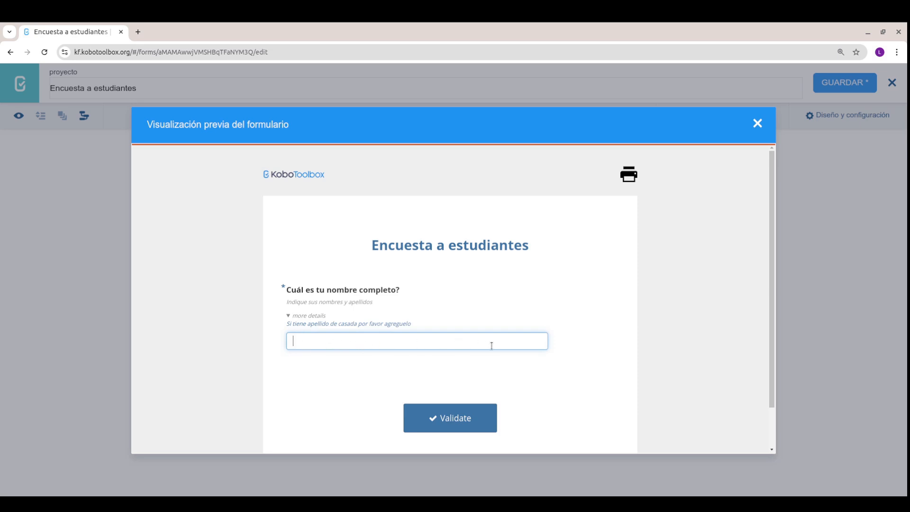
left_click(757, 123)
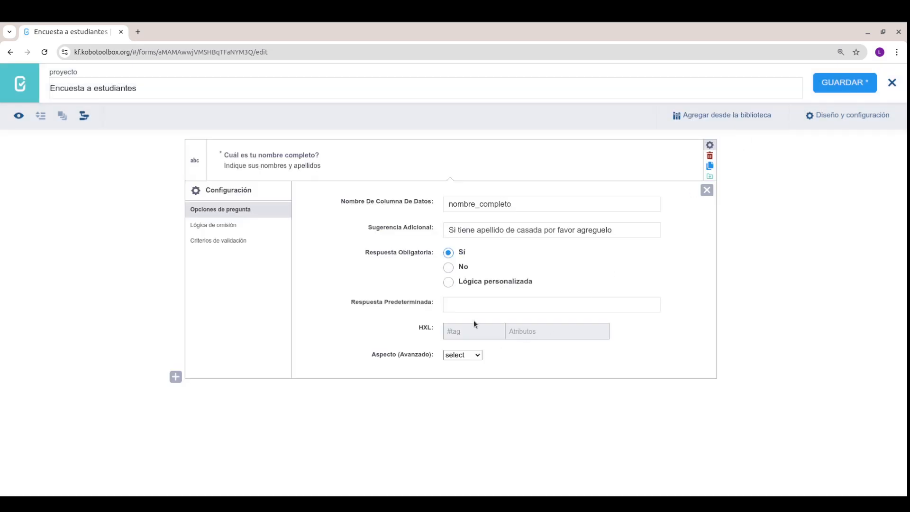
Step: Set the name question's default answer to 'PRUEBA' and confirm it prefills in the preview
left_click(472, 306)
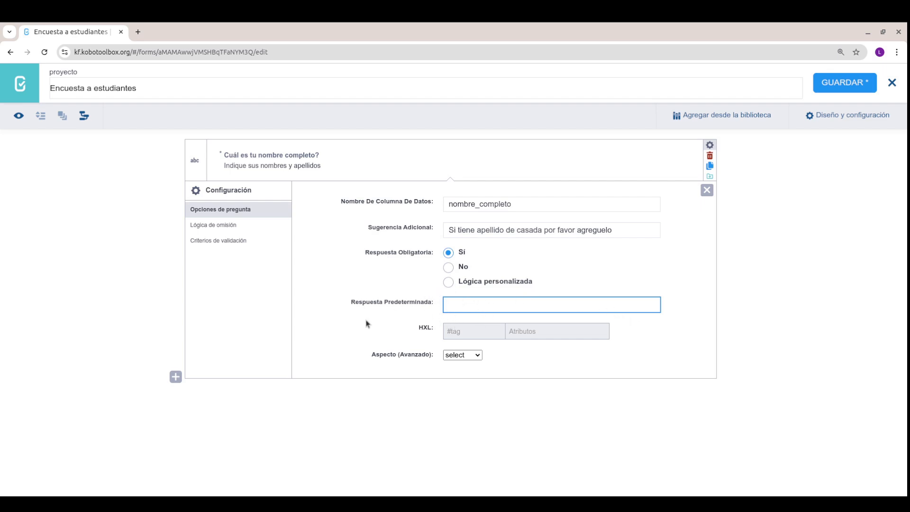
type("PRUEBA")
left_click(18, 116)
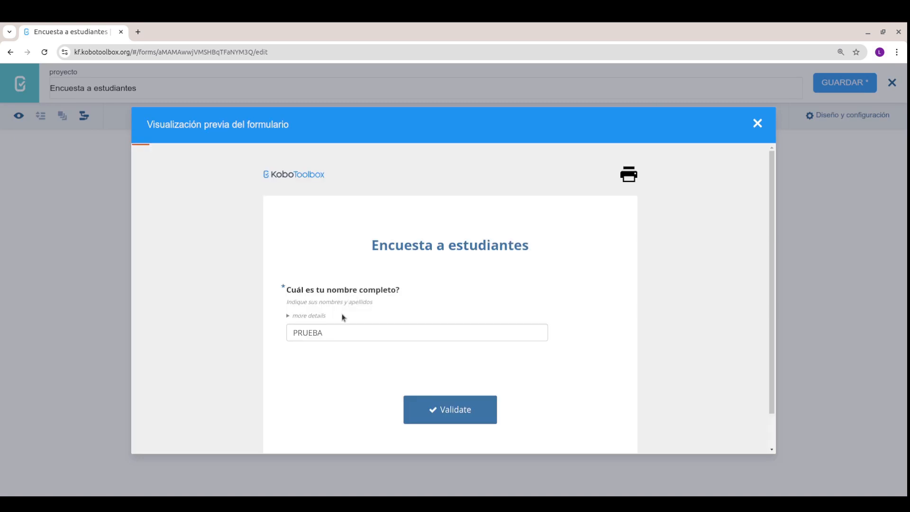
left_click(329, 331)
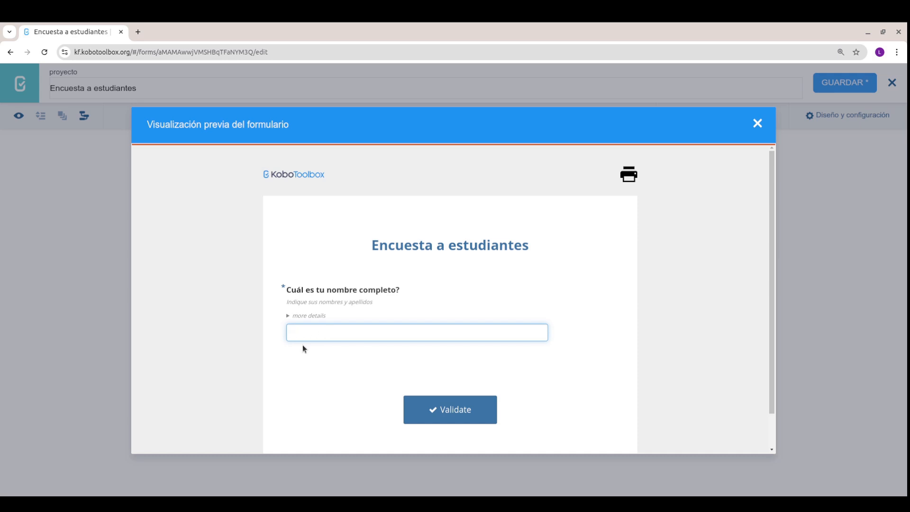
left_click(757, 123)
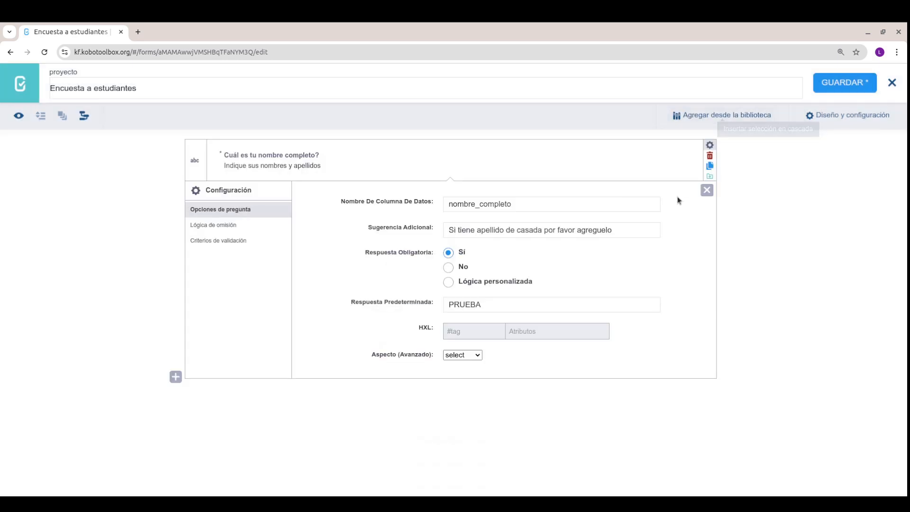
Step: Clear the 'PRUEBA' default answer from the name question
left_click(481, 299)
key("ctrl+a")
key("BackSpace")
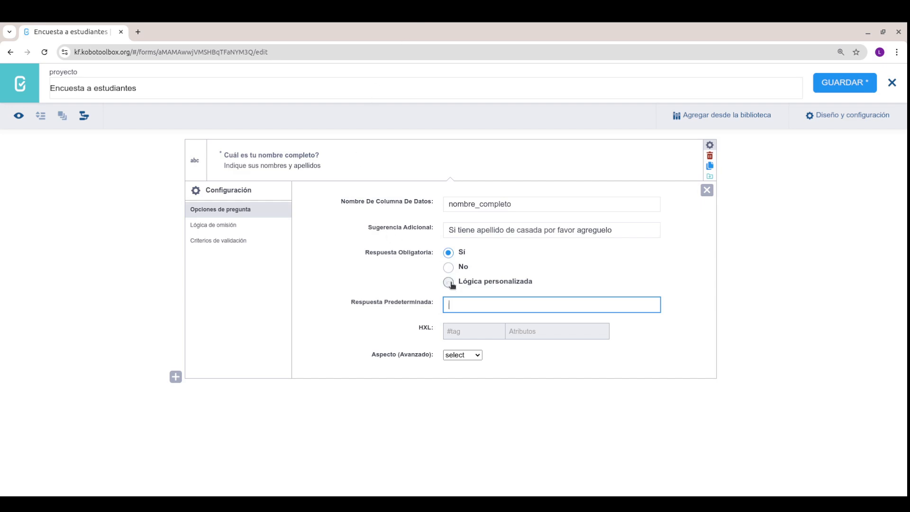
left_click(471, 331)
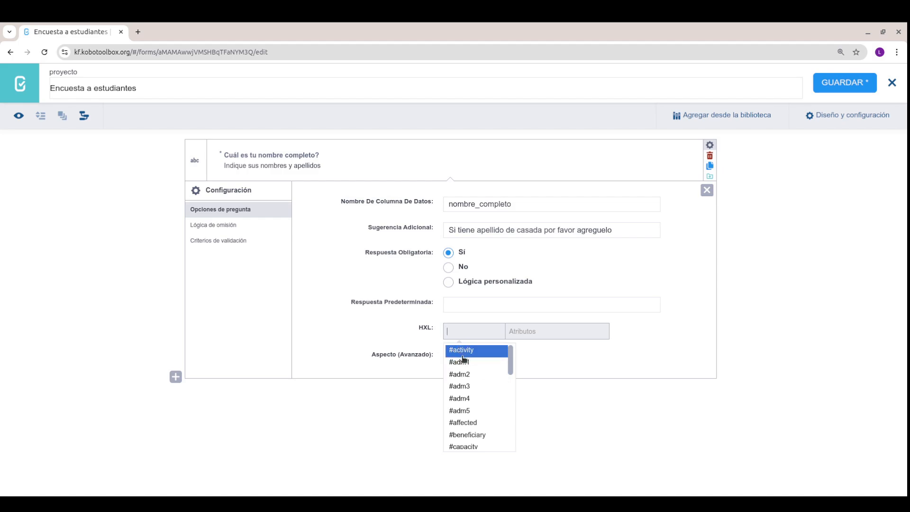
Step: Pick #adm1 from the HXL suggestions and remove the stray # character
scroll(466, 372, "down", 1)
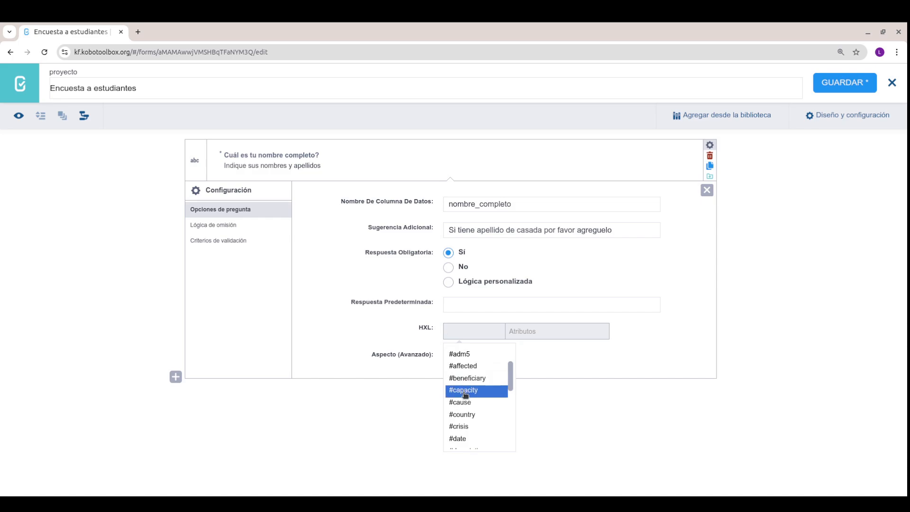
scroll(465, 402, "down", 2)
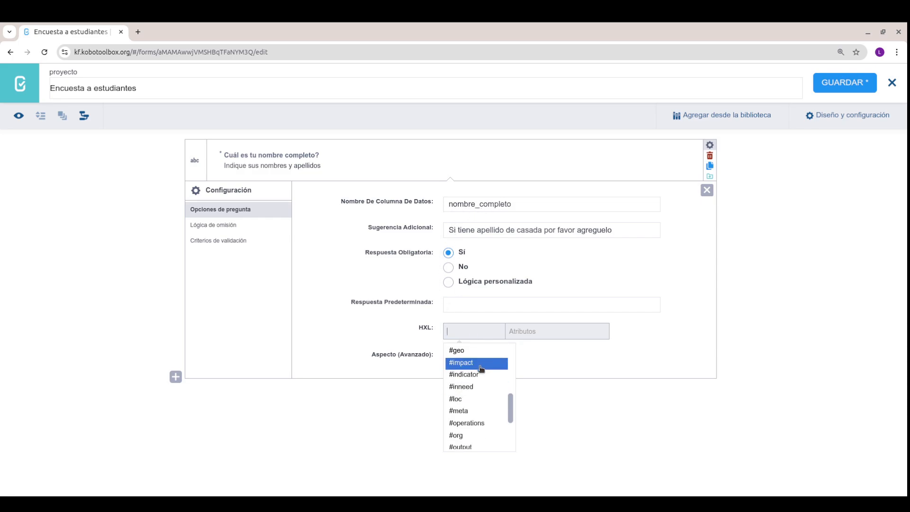
scroll(478, 408, "down", 1)
scroll(471, 429, "down", 1)
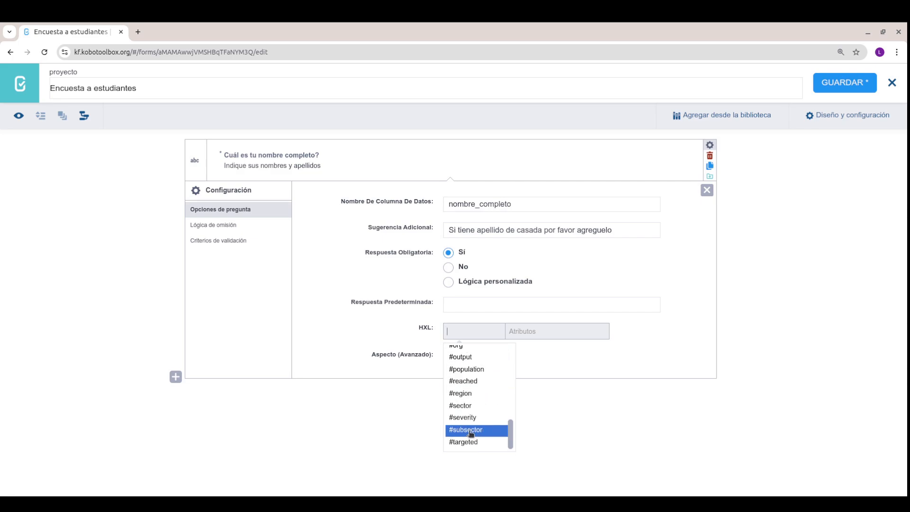
scroll(484, 360, "up", 8)
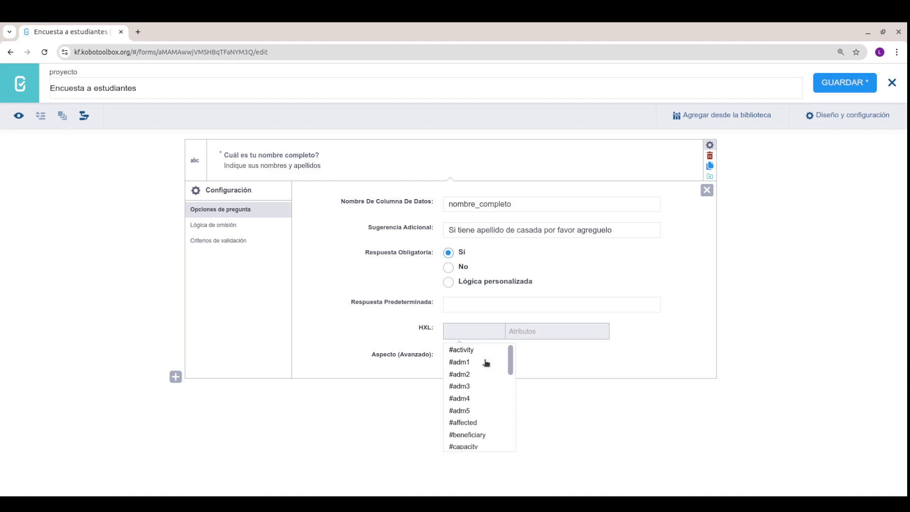
left_click(479, 331)
left_click(483, 334)
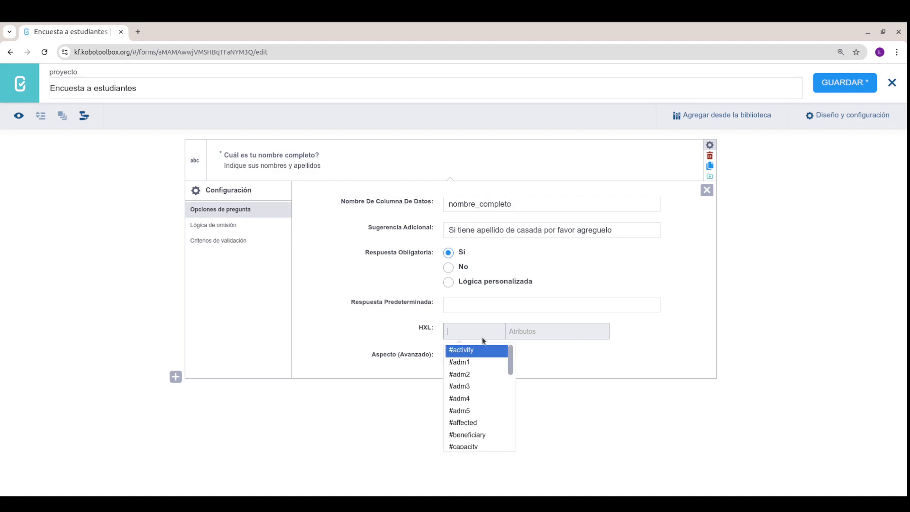
left_click(479, 363)
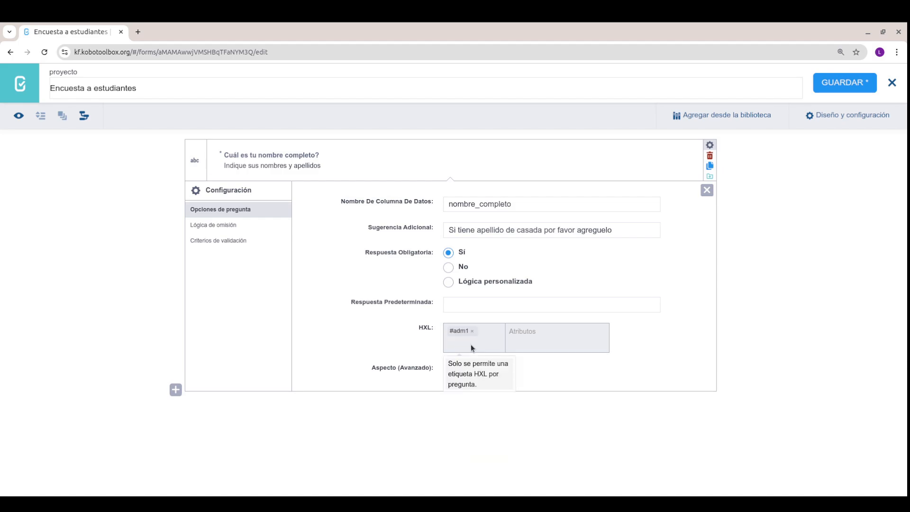
left_click(496, 342)
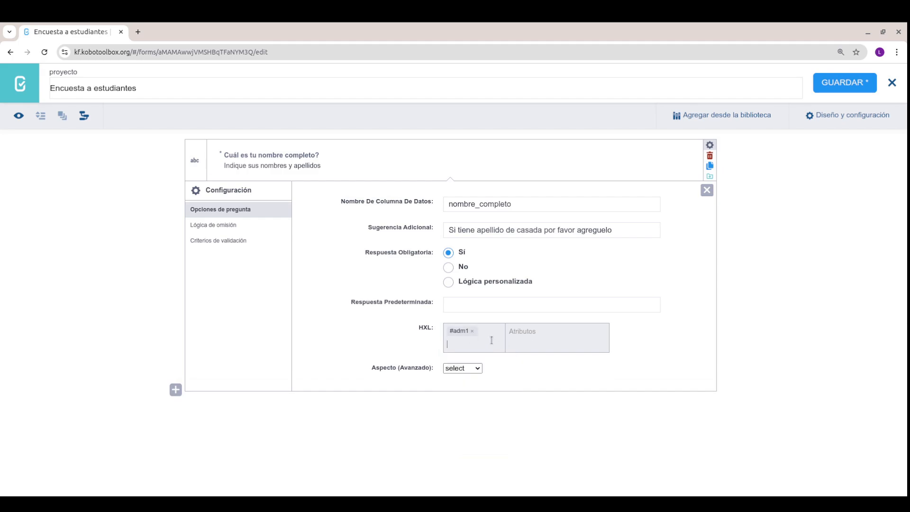
type("#")
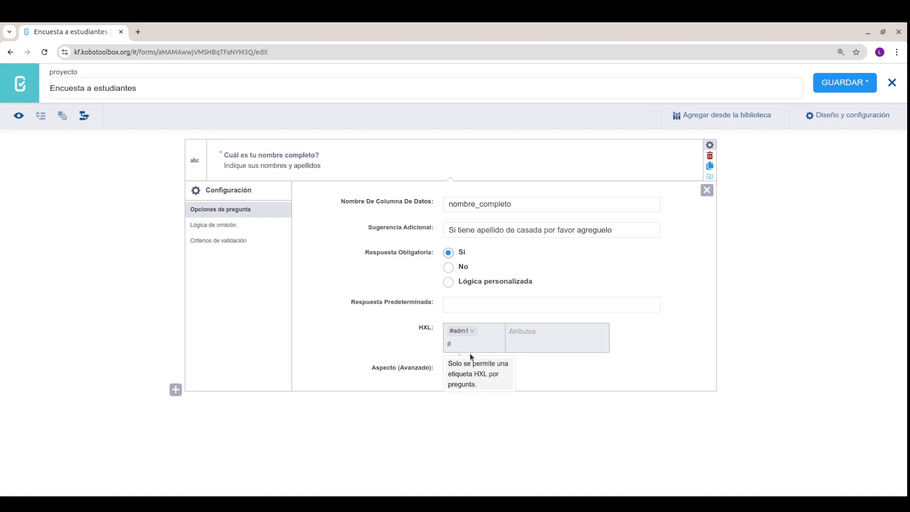
key("BackSpace")
left_click(534, 331)
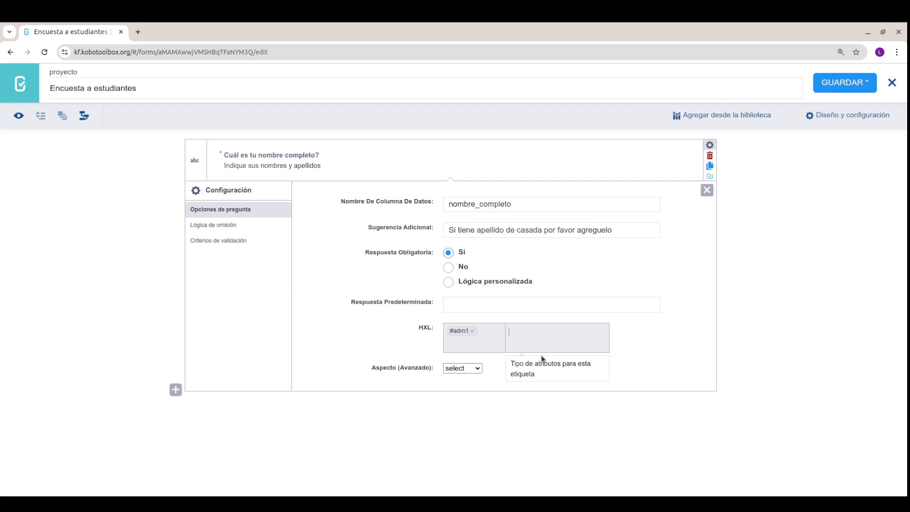
Step: Add the HXL attributes 'nombres' and 'apellidos' to the #adm1 tag
type("nomb")
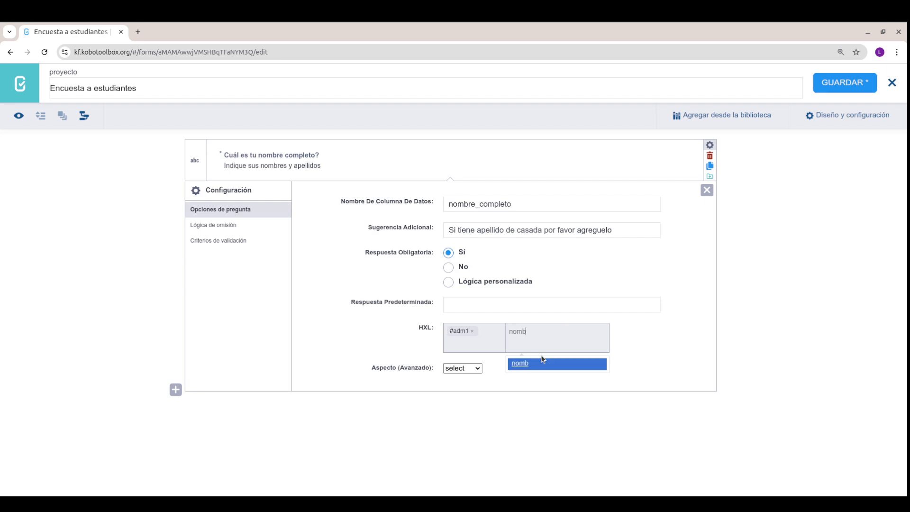
type("res")
key("Return")
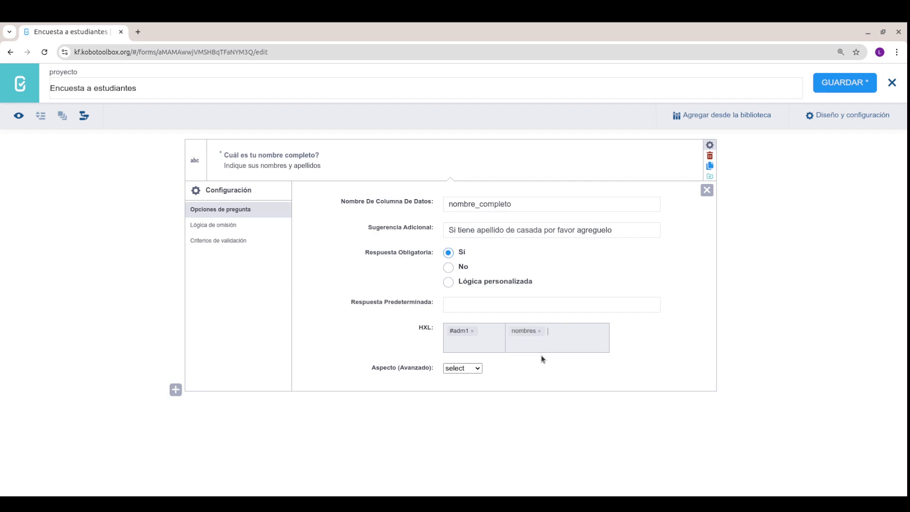
type("apellidos")
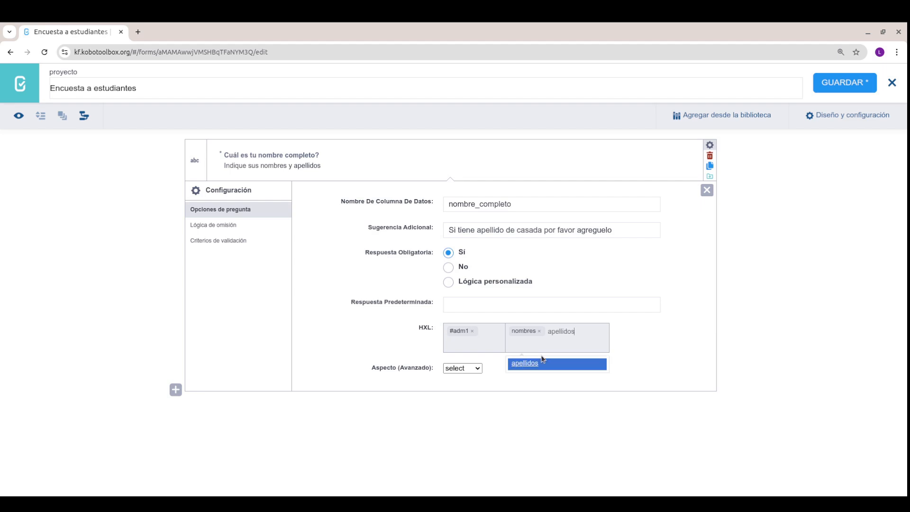
key("Return")
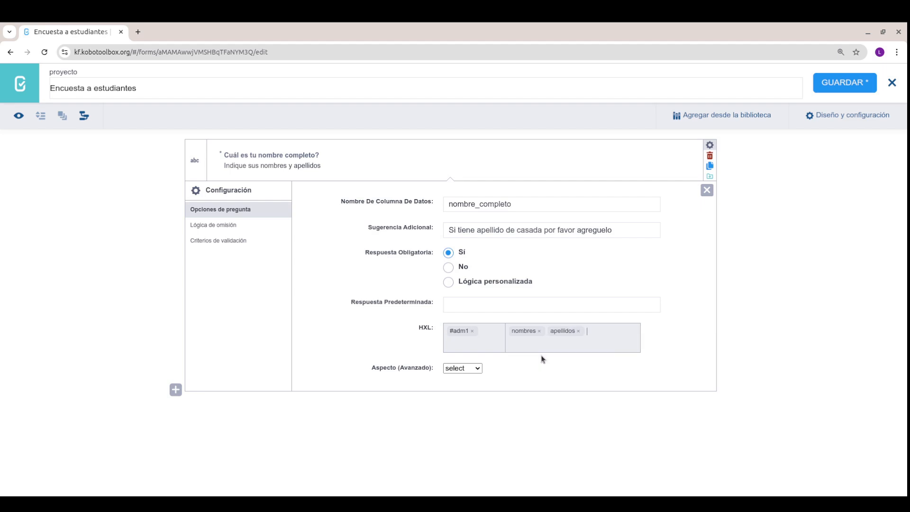
Step: Remove the apellidos and nombres attributes and the #adm1 hashtag, leaving both HXL fields empty
left_click(578, 331)
left_click(539, 330)
left_click(471, 331)
left_click(512, 349)
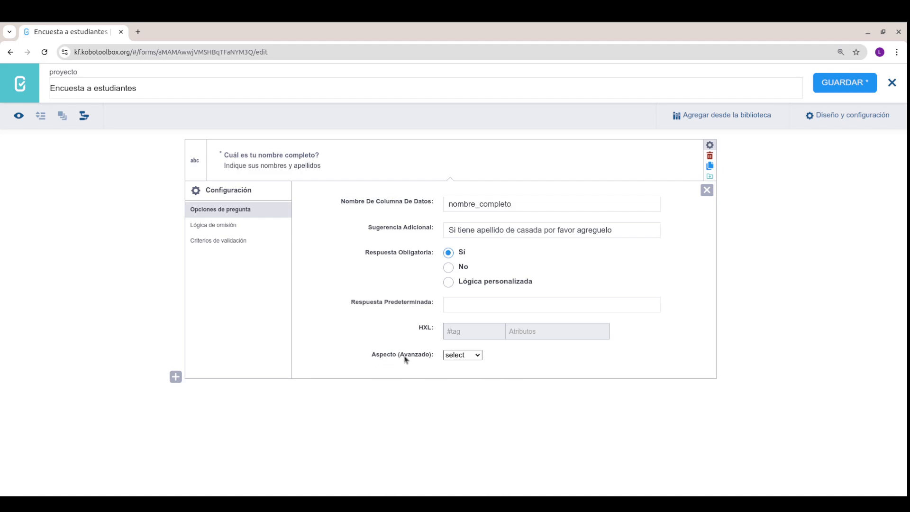
left_click(469, 354)
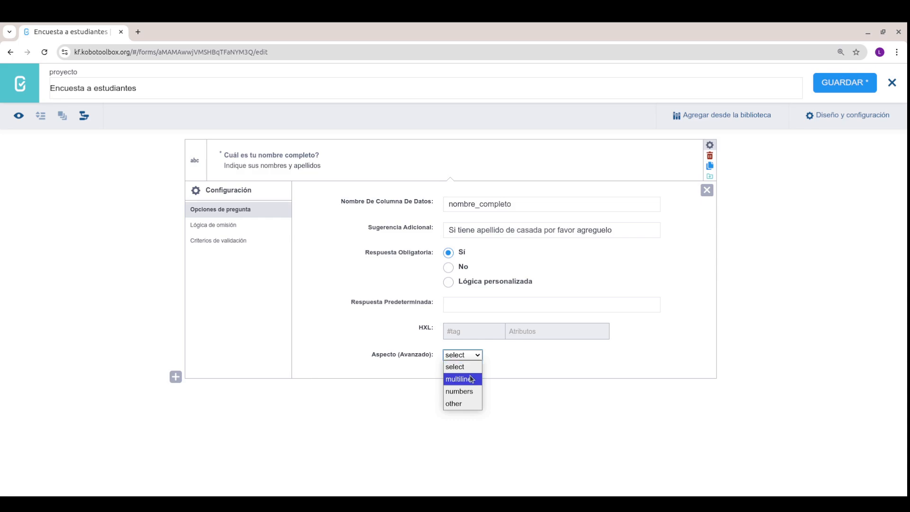
Step: Switch Aspecto (Avanzado) to 'other' and back to 'select', then show the Lógica de omisión settings
left_click(465, 404)
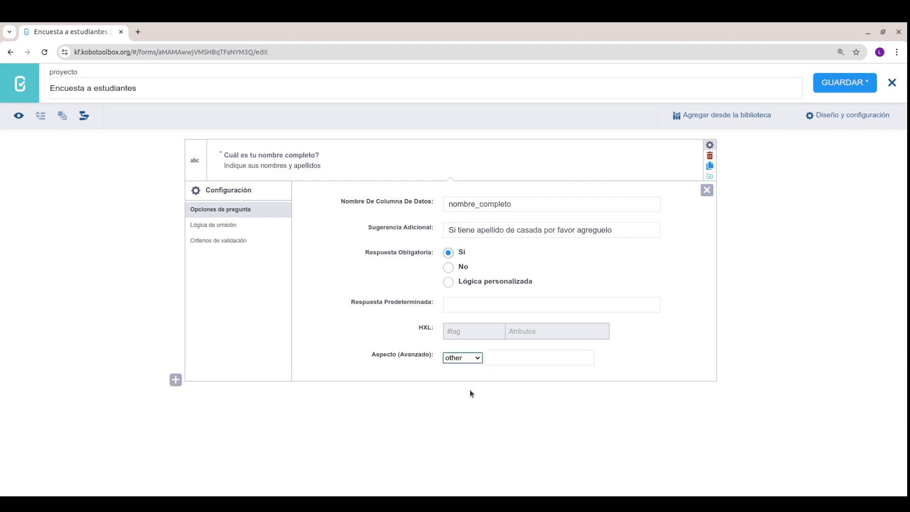
left_click(495, 360)
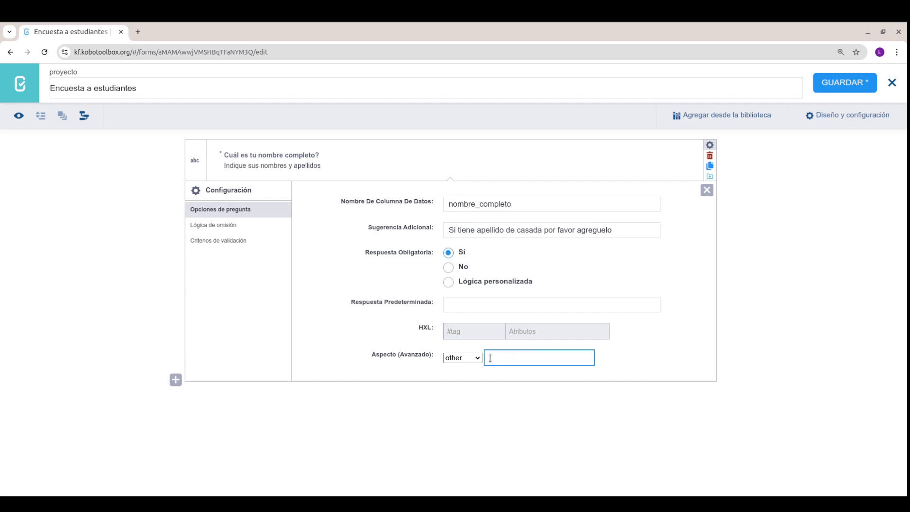
left_click(462, 358)
left_click(463, 368)
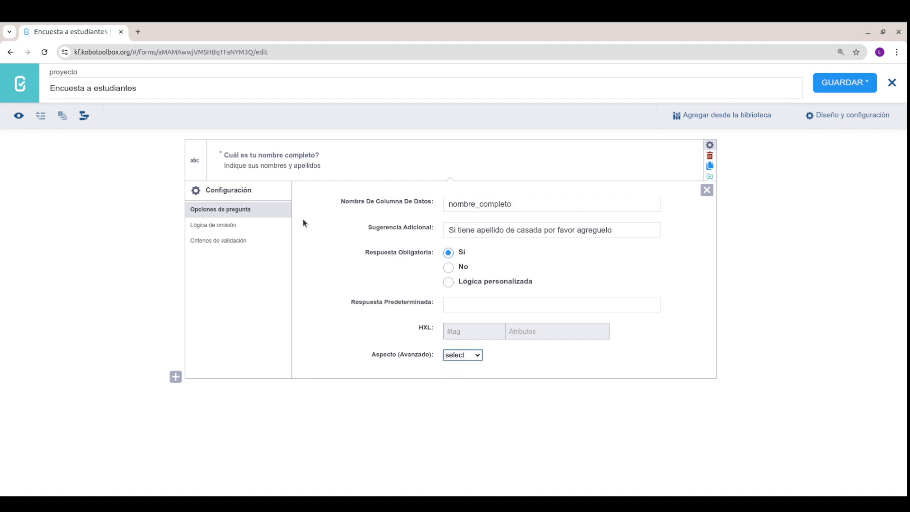
left_click(231, 224)
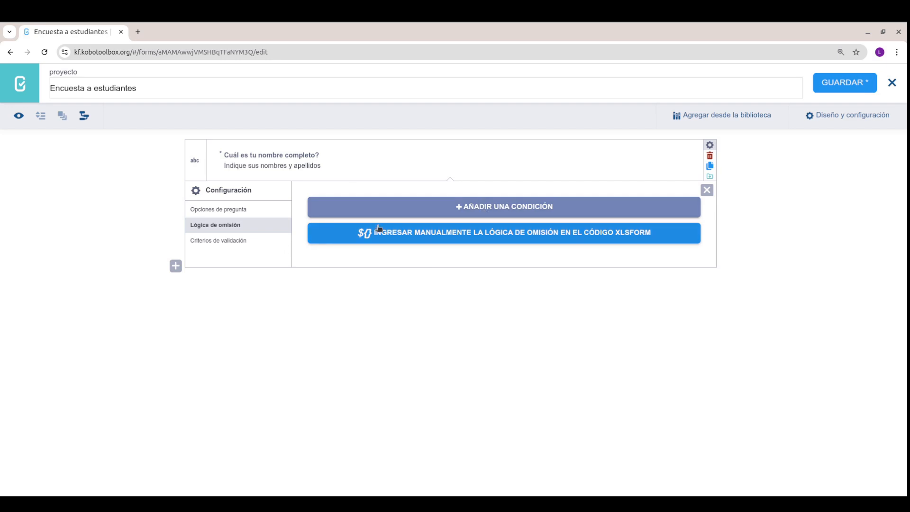
Step: Show the 'Criterios de validación' tab in the full-name question's settings
left_click(229, 245)
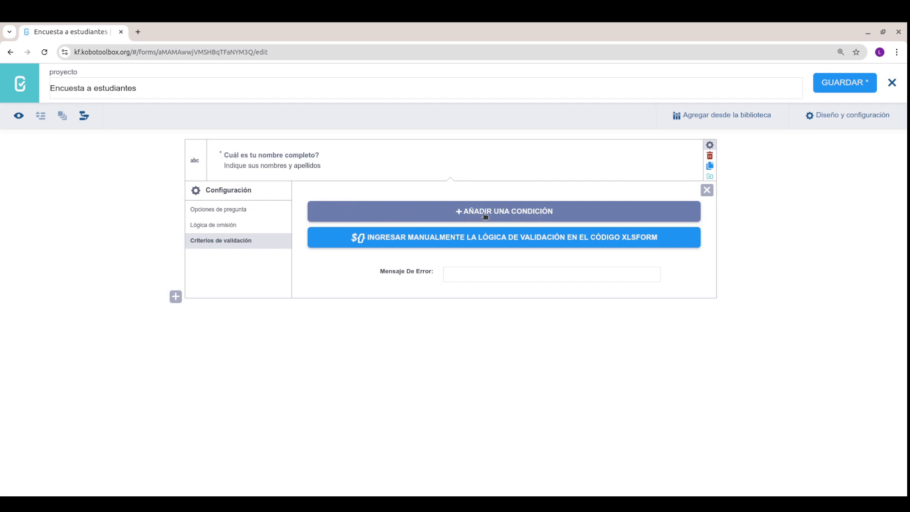
Step: Add a validation condition with the '=' operator and value 'abc' to the name question, then open the preview
left_click(556, 211)
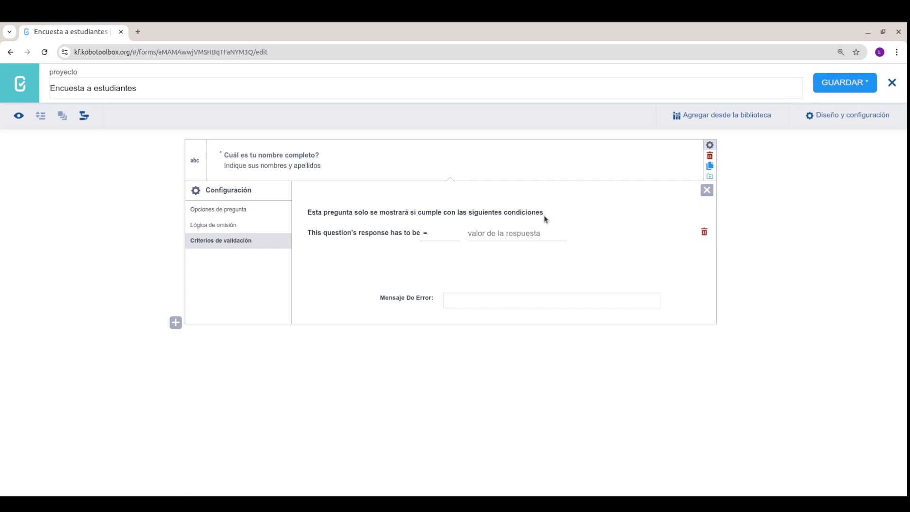
left_click(431, 233)
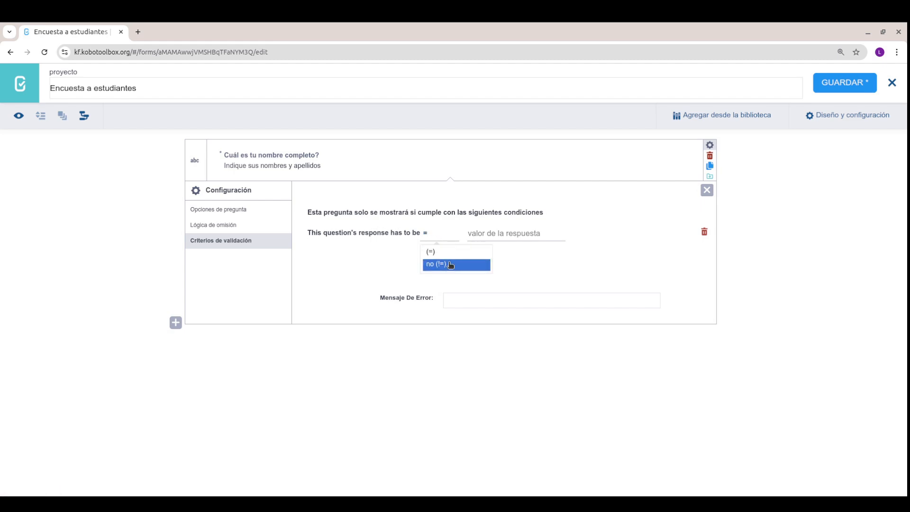
left_click(494, 231)
left_click(478, 237)
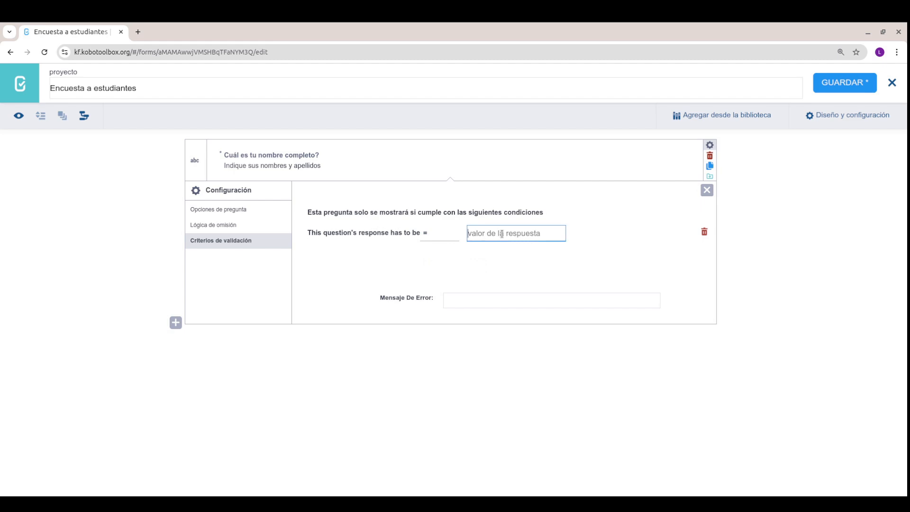
left_click(446, 234)
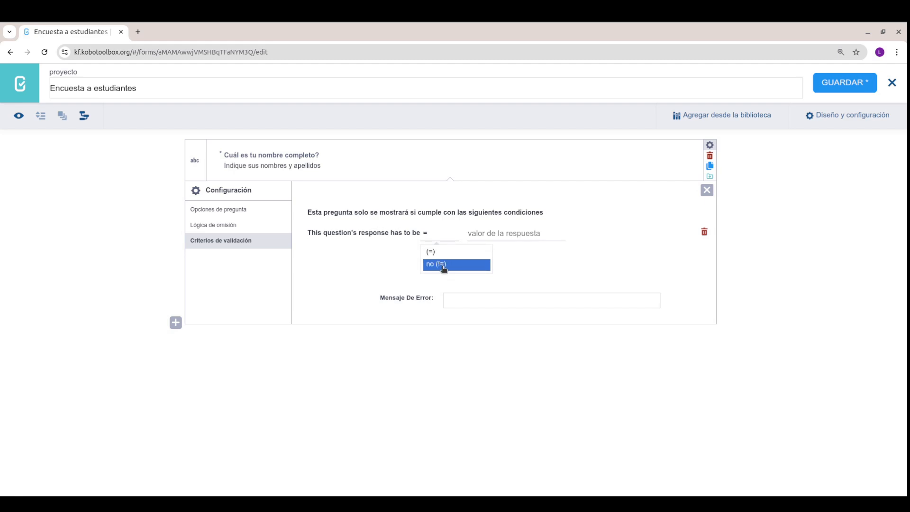
left_click(436, 302)
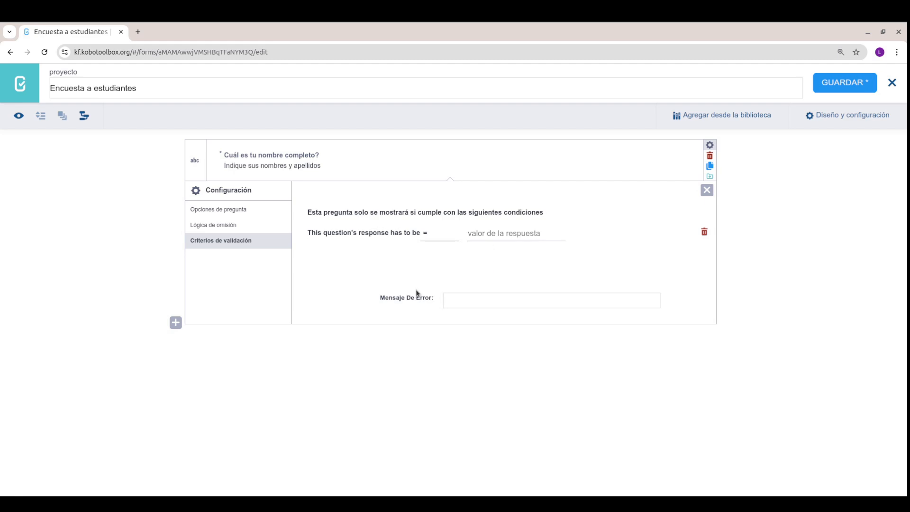
left_click(464, 299)
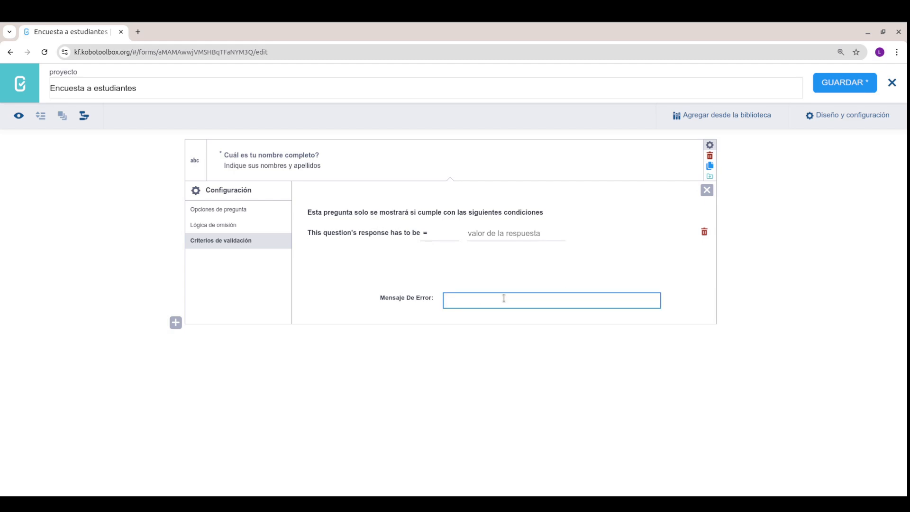
left_click(436, 237)
left_click(442, 255)
left_click(477, 237)
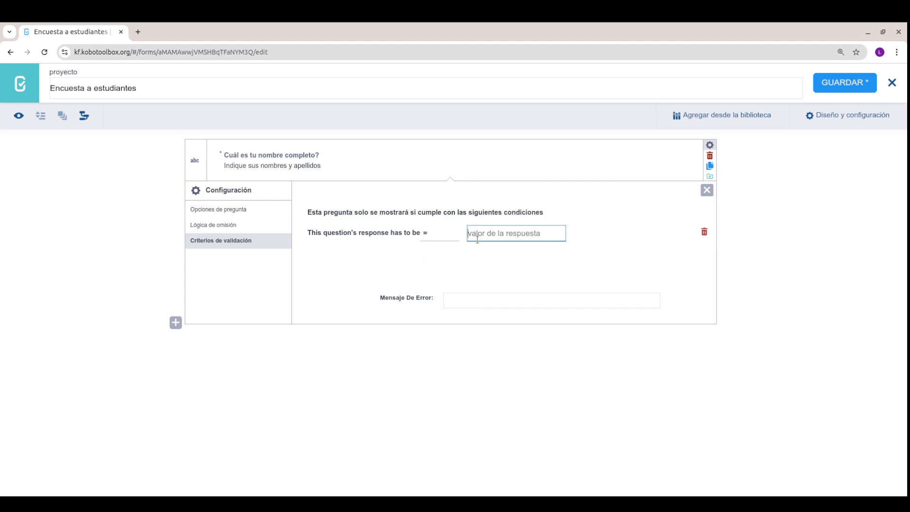
type("abc")
left_click(18, 115)
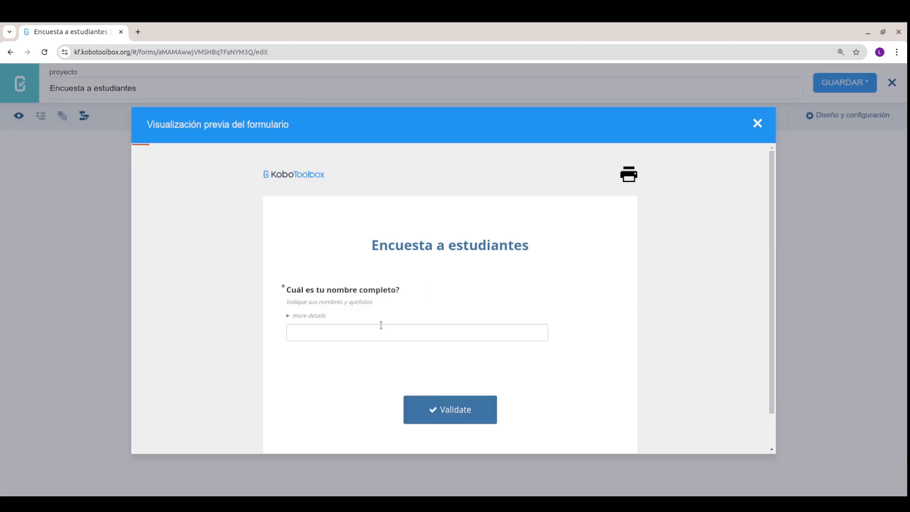
Step: Validate the preview with the non-matching name 'cfgdgsfg', then close the preview
left_click(358, 336)
type("cfgdgsfg")
left_click(454, 407)
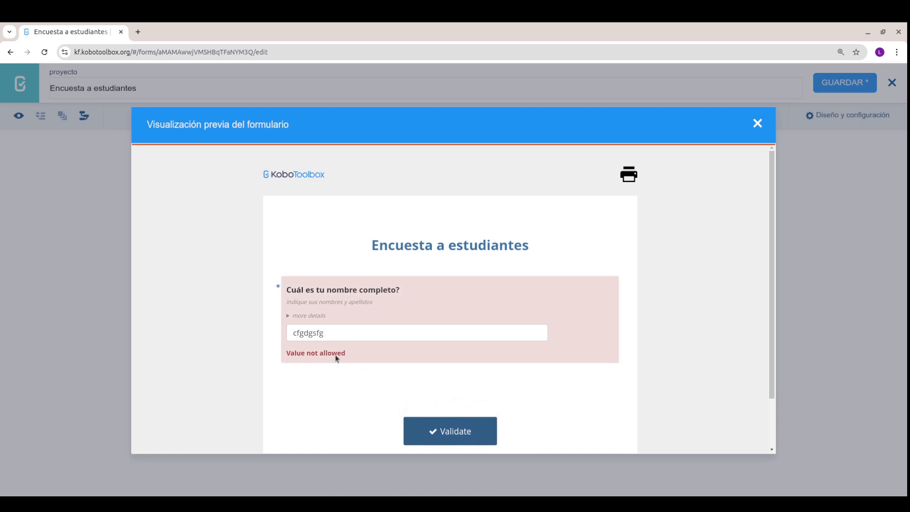
left_click(755, 125)
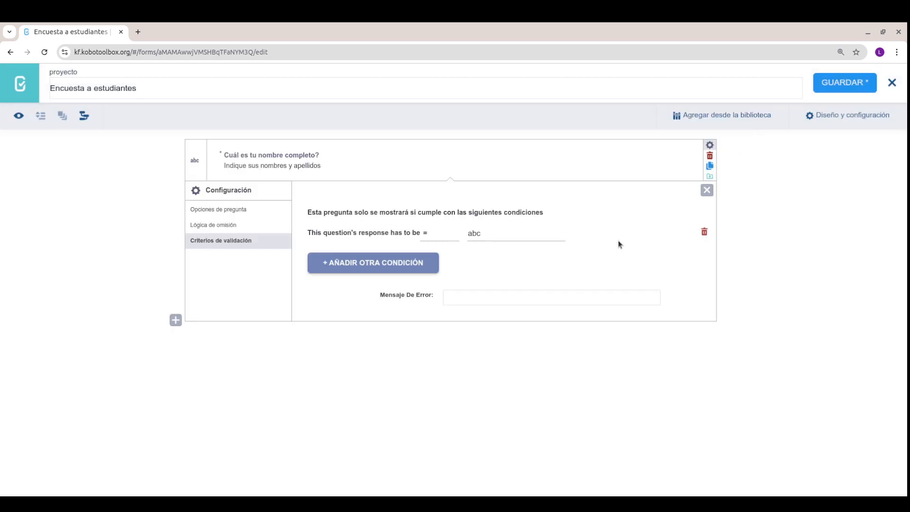
Step: Set the error message to 'No coincide la validacion' and confirm the preview shows it for 'jhgjgf'
left_click(481, 299)
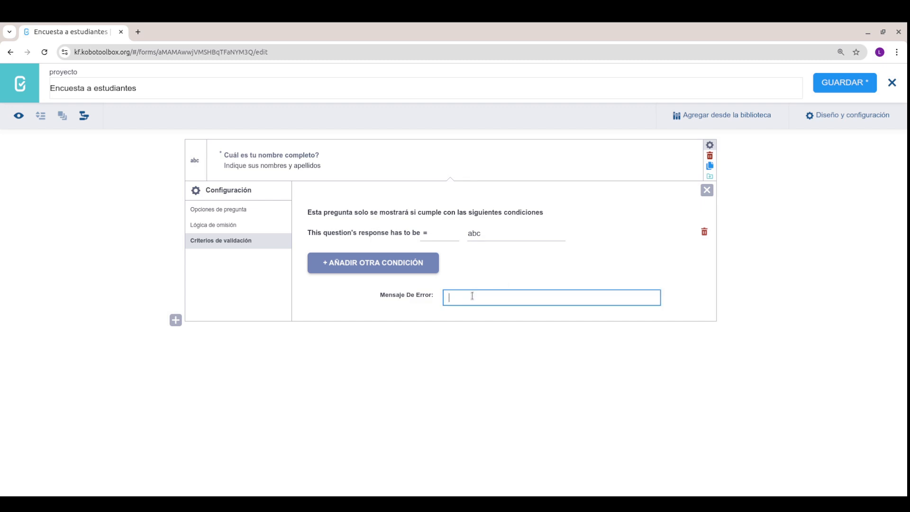
type("No coincide la validacion")
left_click(19, 116)
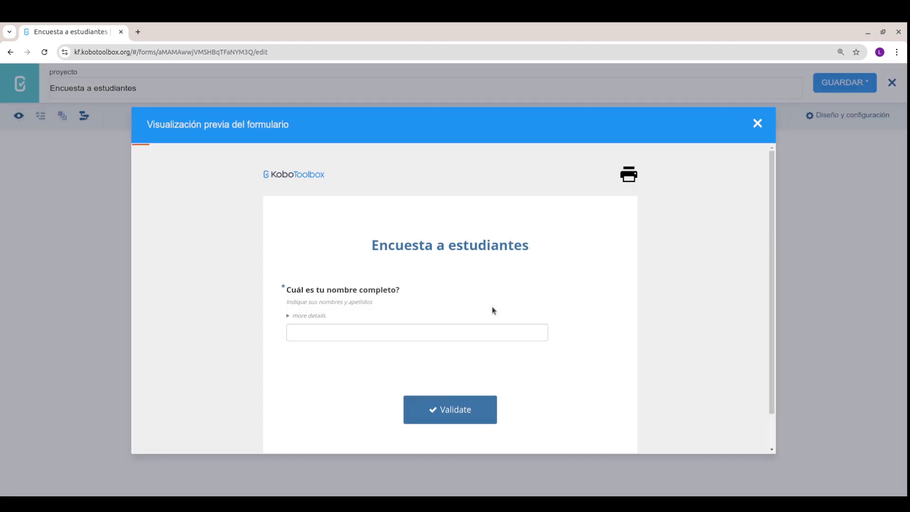
left_click(316, 327)
type("jhgjgf")
left_click(455, 408)
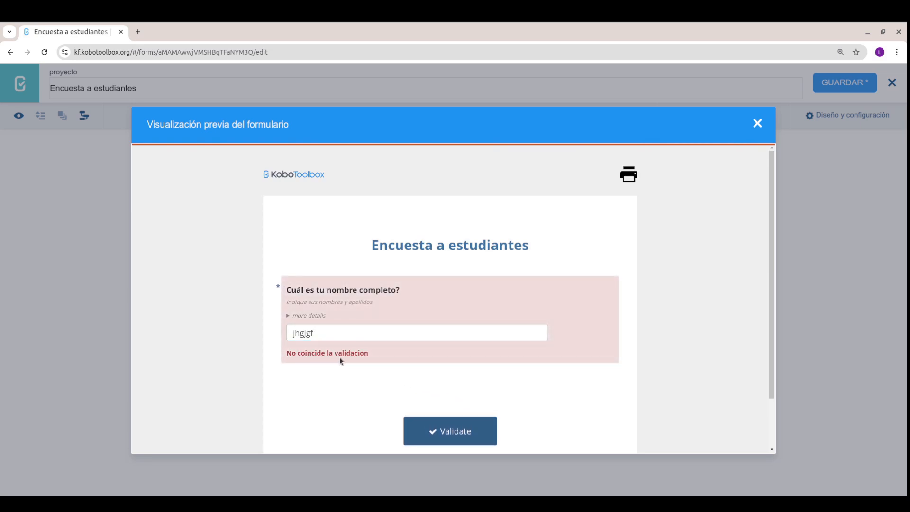
Step: Switch the validation condition's operator to not equal (!=) 'abc'
left_click(757, 123)
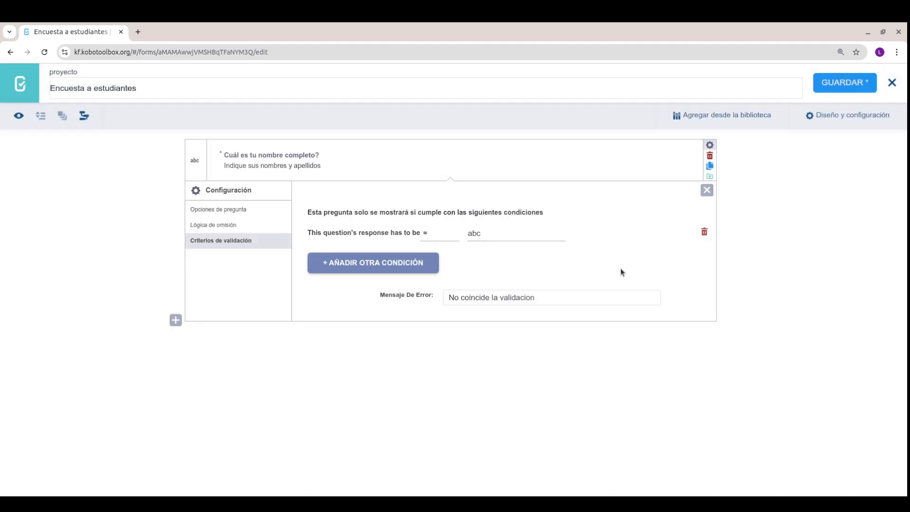
left_click(433, 235)
left_click(440, 264)
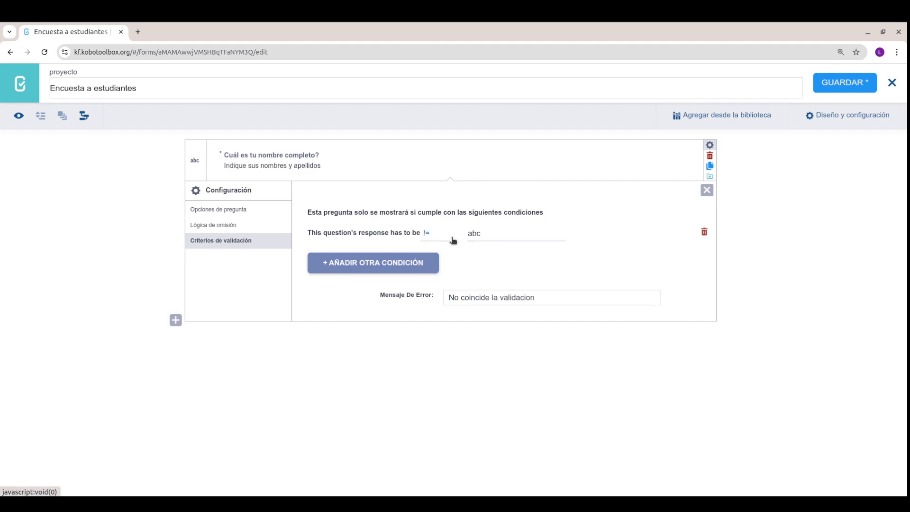
left_click(485, 236)
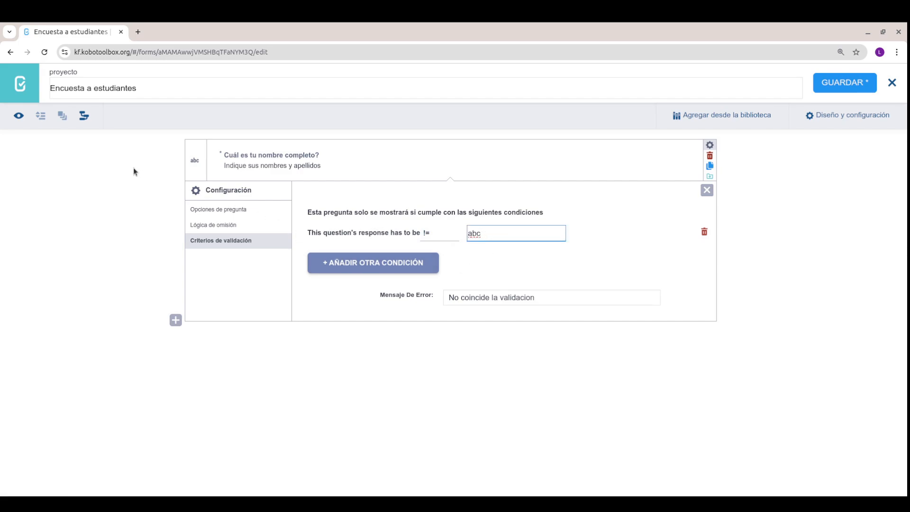
Step: In the preview, confirm an arbitrary name passes and 'abc' is rejected, then return to the editor
left_click(15, 119)
left_click(352, 332)
type("gfdsgfsgf")
left_click(466, 409)
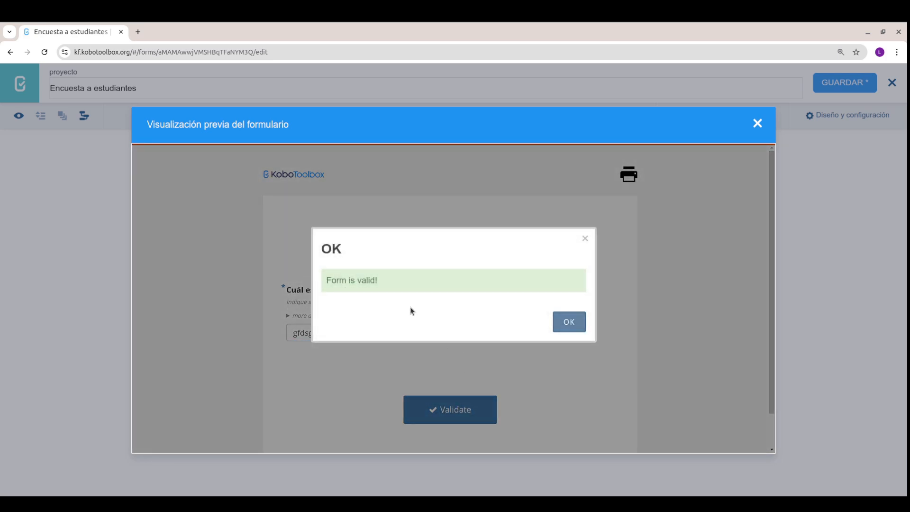
left_click(582, 325)
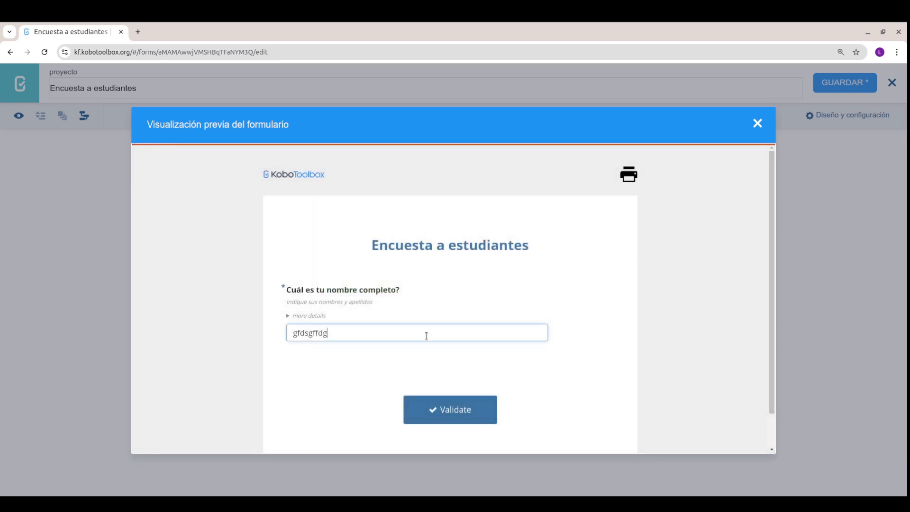
double_click(426, 335)
type("abc")
left_click(459, 420)
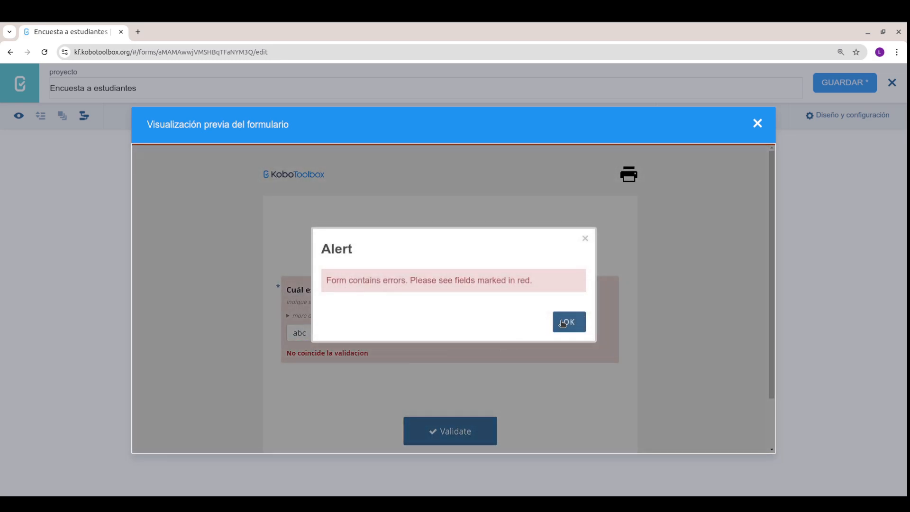
left_click(564, 323)
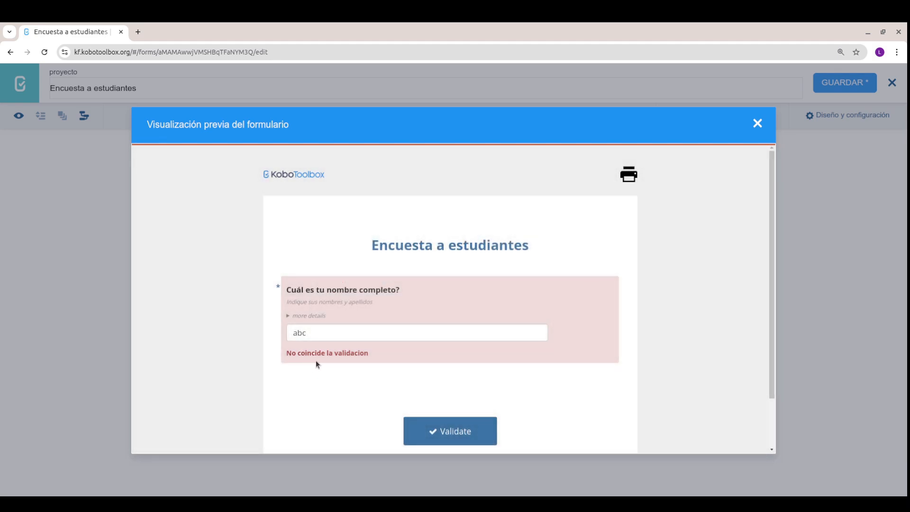
left_click(758, 124)
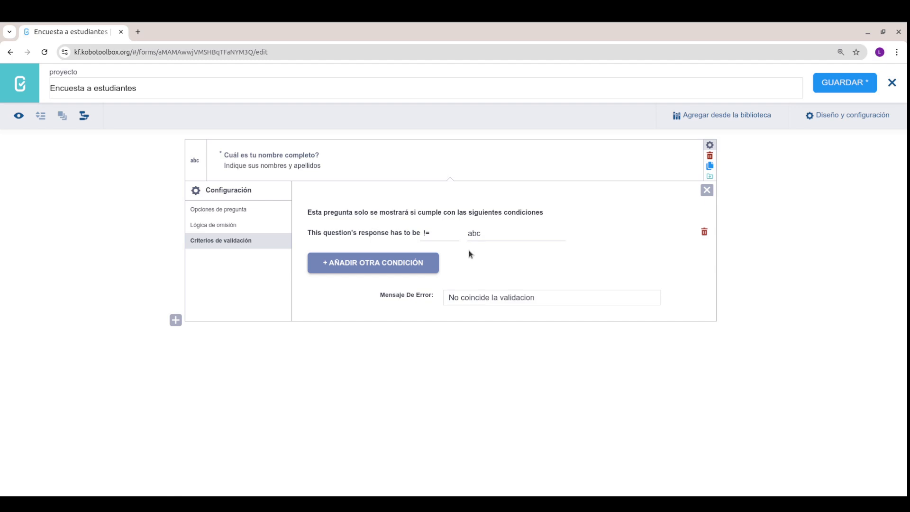
left_click(432, 233)
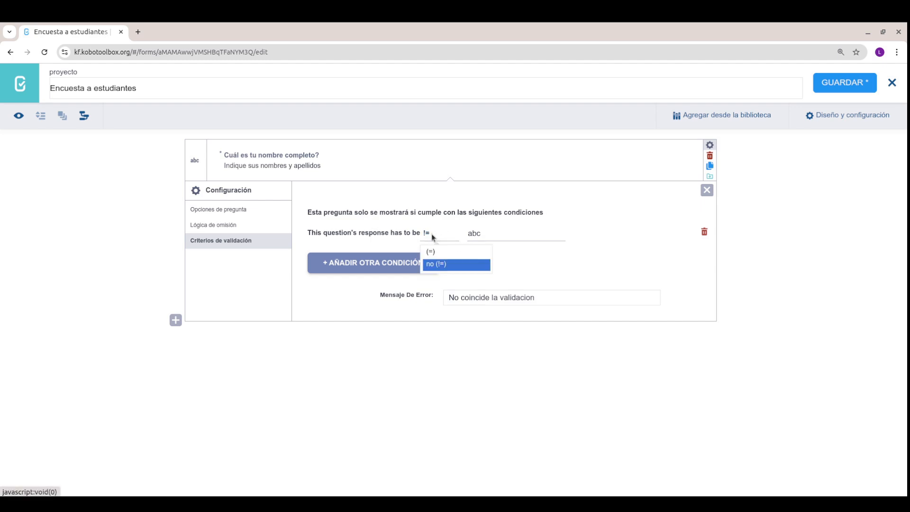
left_click(432, 233)
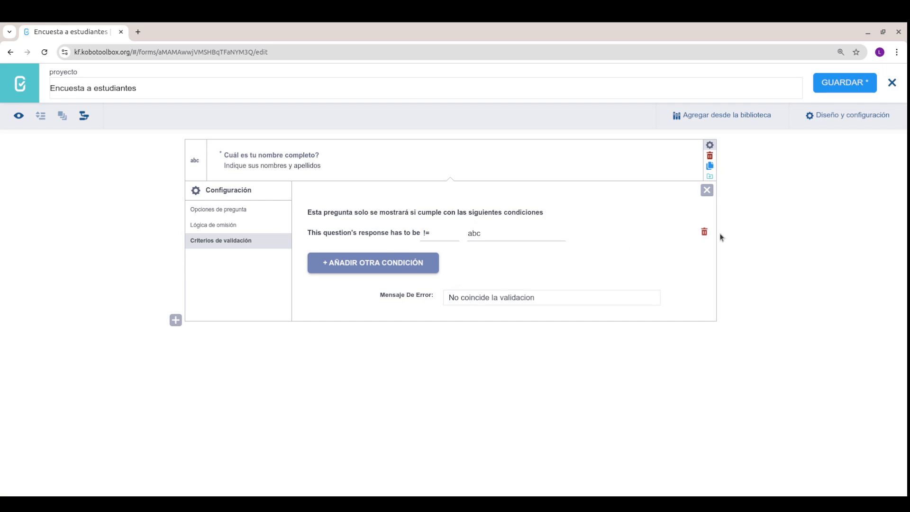
Step: Delete the validation condition, clear the 'No coincide la validacion' message, and close the settings
left_click(704, 231)
left_click_drag(551, 273, 412, 277)
key("BackSpace")
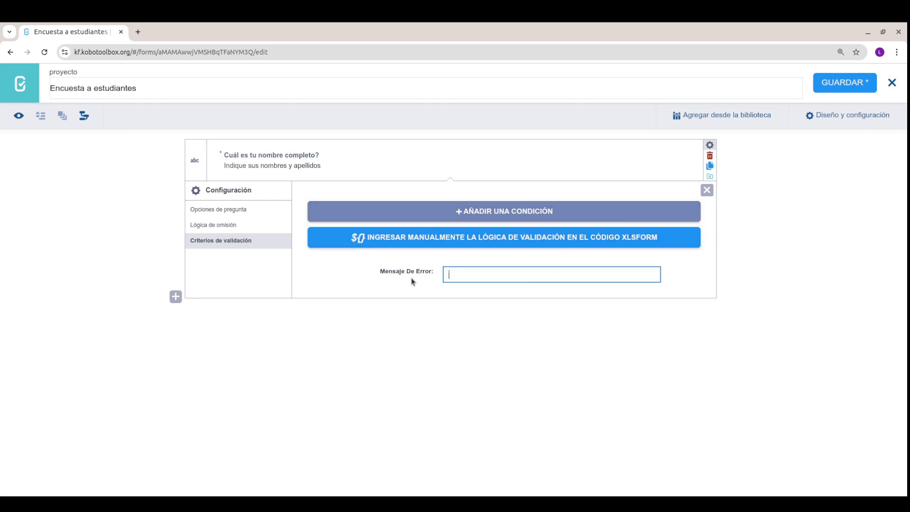
left_click(706, 190)
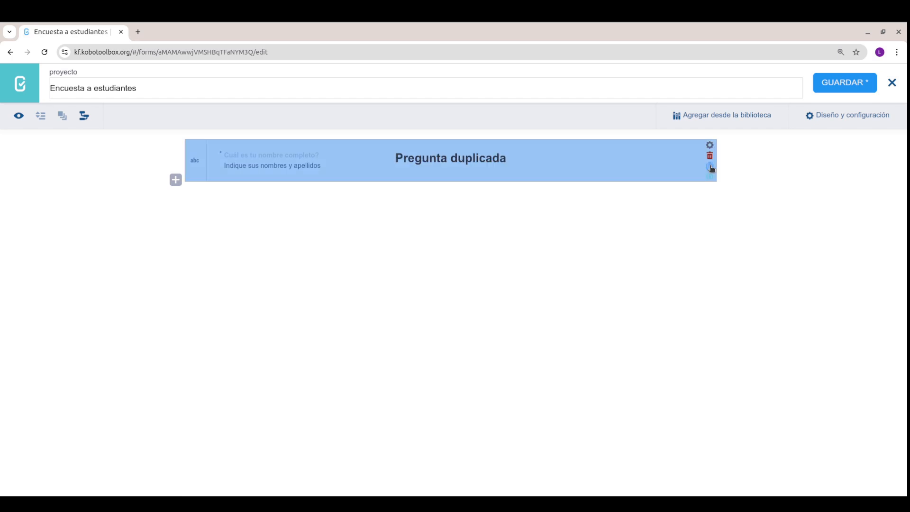
Step: Duplicate the full-name question and inspect the copy's data column name with its 001 suffix
left_click(709, 166)
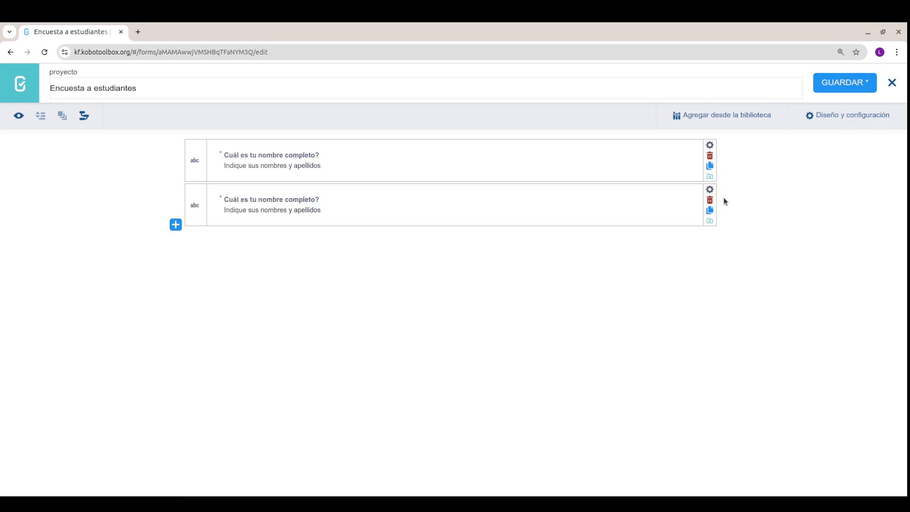
left_click(710, 190)
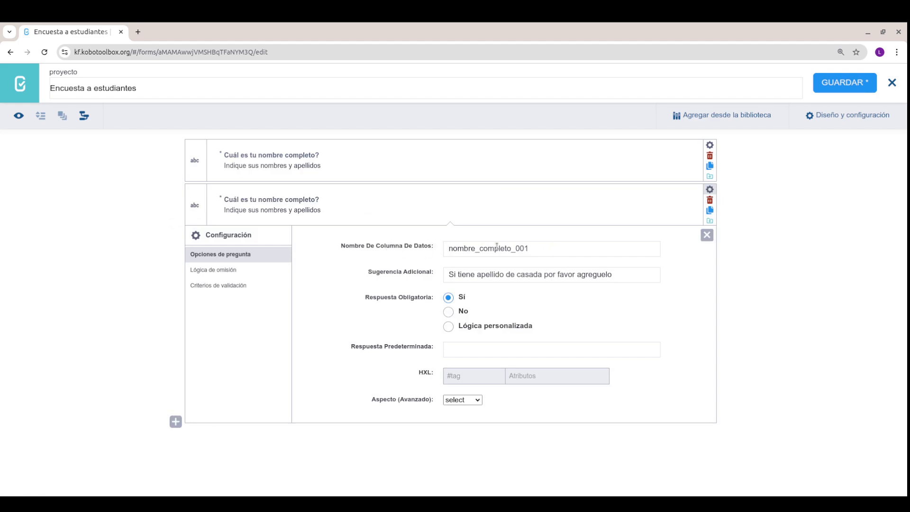
left_click(519, 246)
left_click_drag(516, 247, 559, 247)
left_click(578, 248)
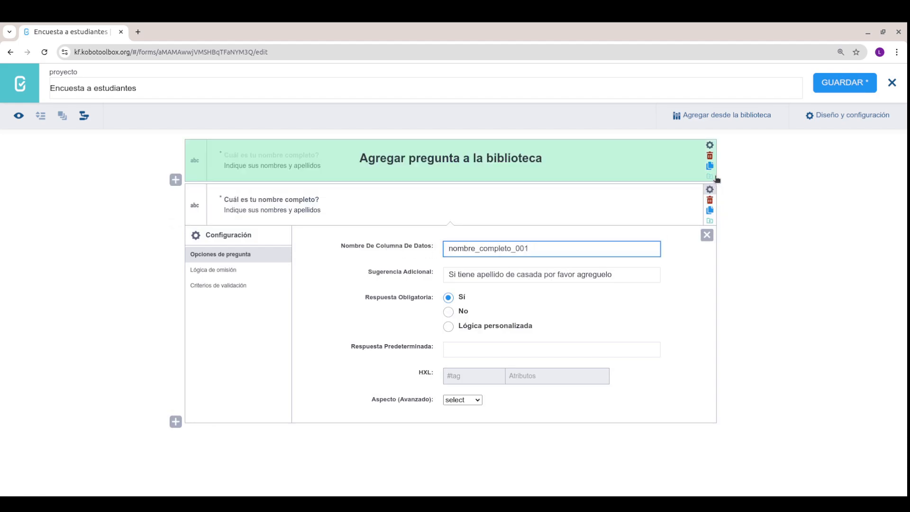
left_click(709, 145)
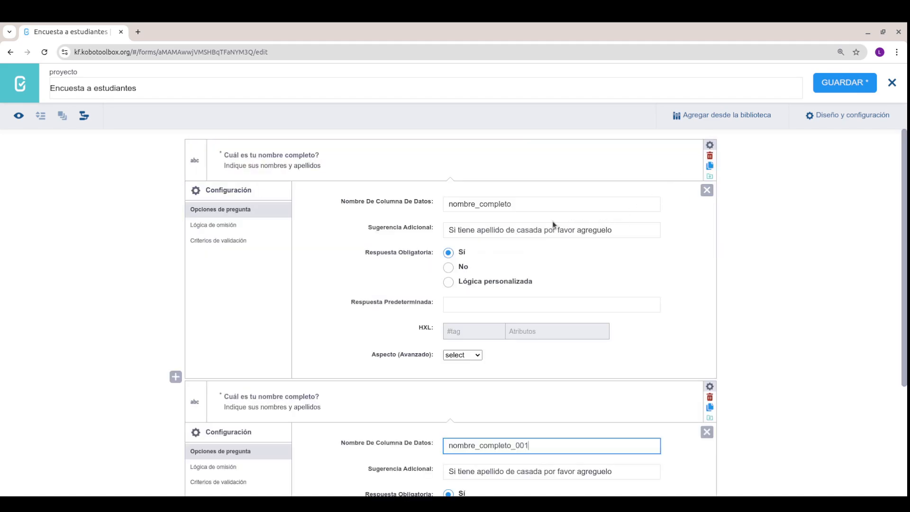
scroll(555, 224, "down", 1)
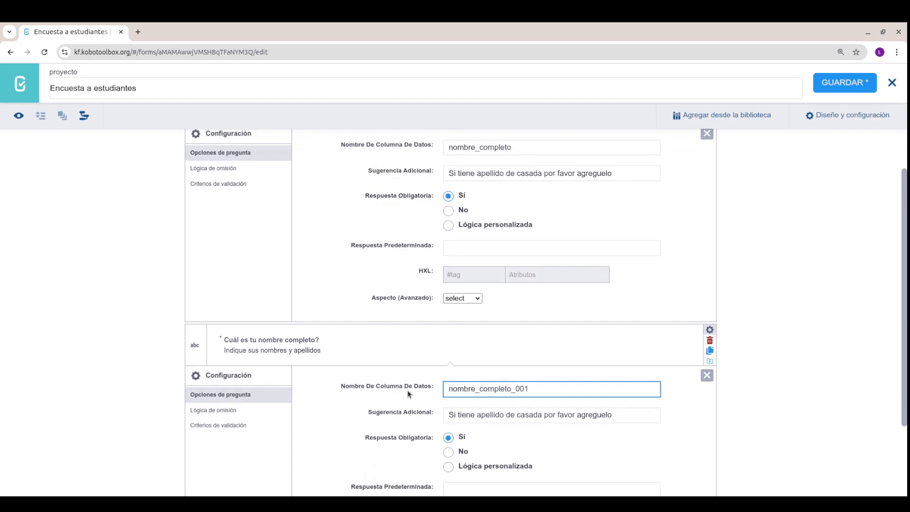
scroll(654, 377, "down", 1)
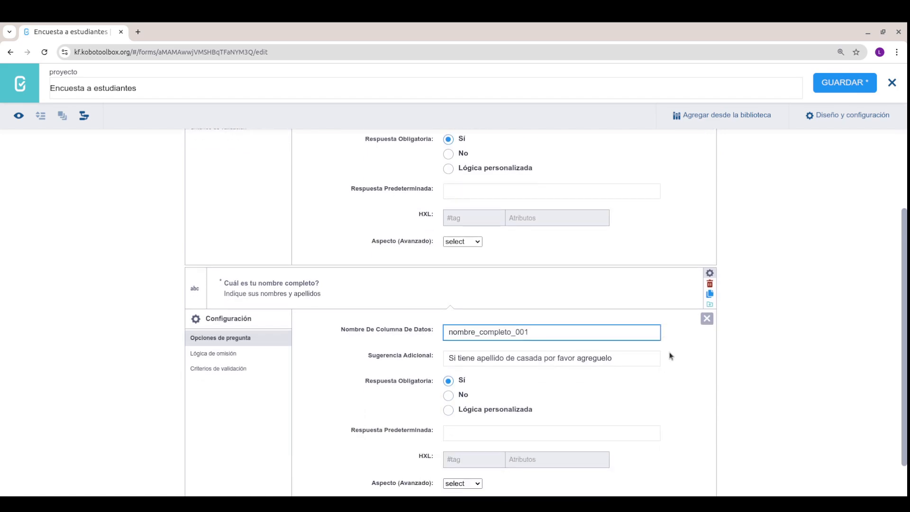
Step: Make another duplicate of the full-name question and examine its _001 column-name suffix
left_click(709, 294)
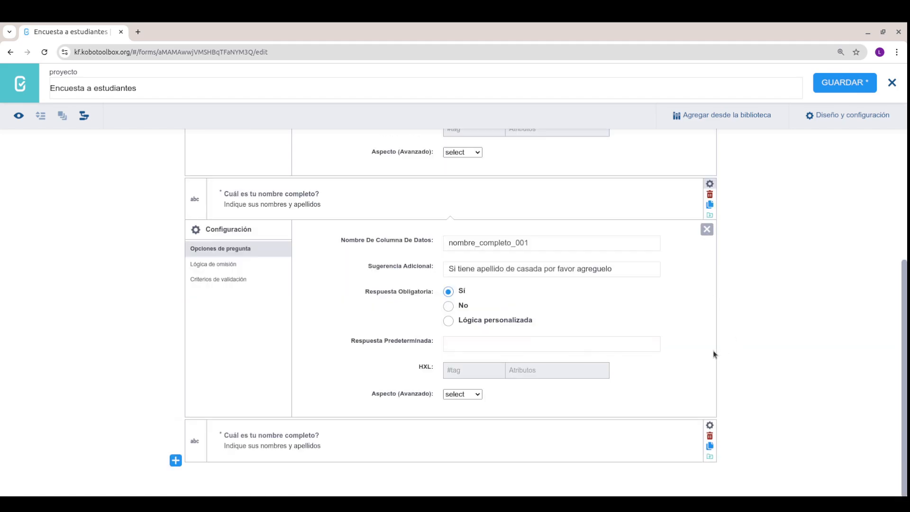
left_click(709, 424)
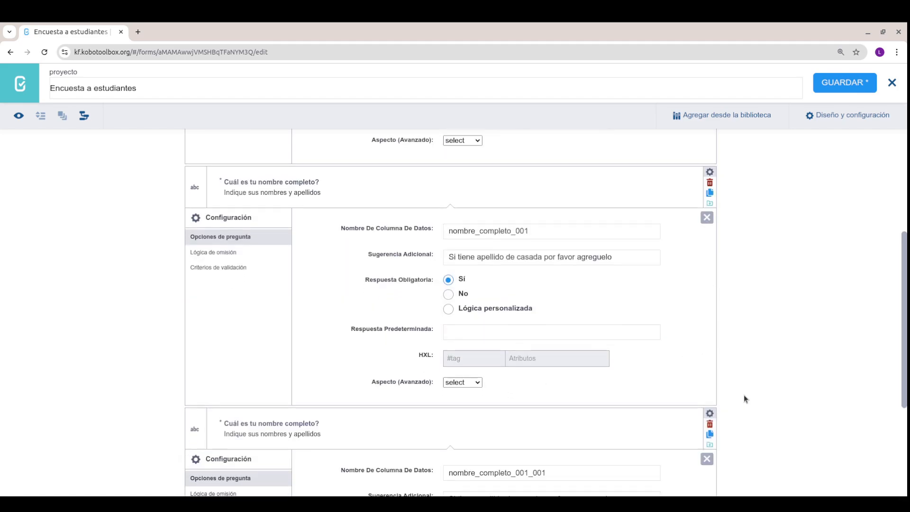
scroll(743, 399, "down", 1)
left_click_drag(531, 427, 552, 428)
left_click(552, 428)
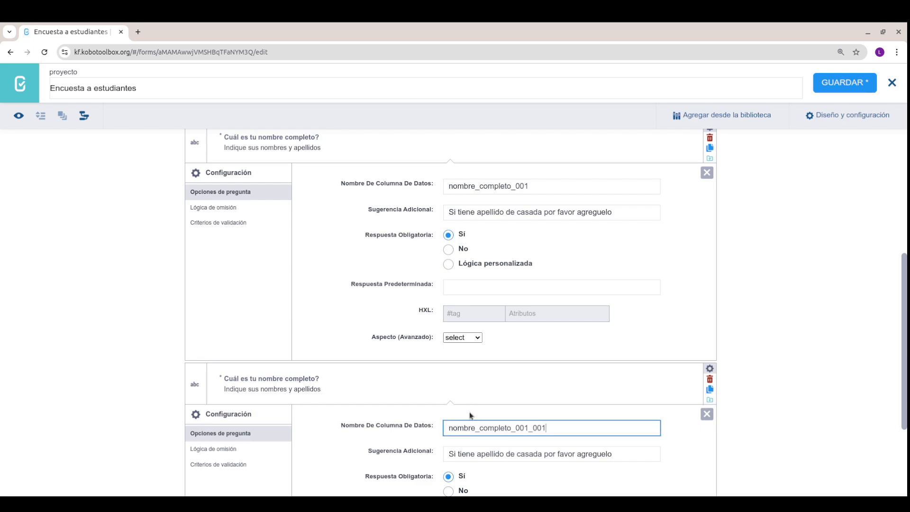
scroll(732, 355, "down", 2)
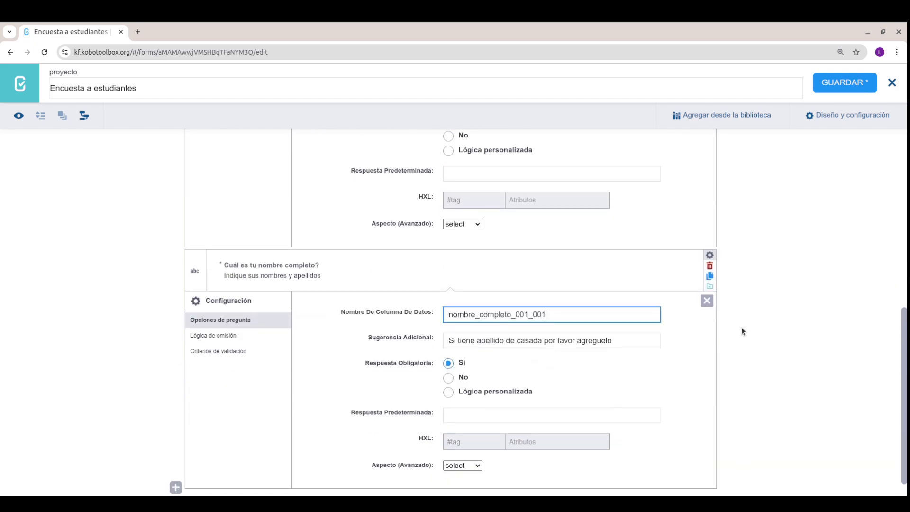
Step: Delete both duplicate questions, confirming each deletion with Aceptar
left_click(709, 267)
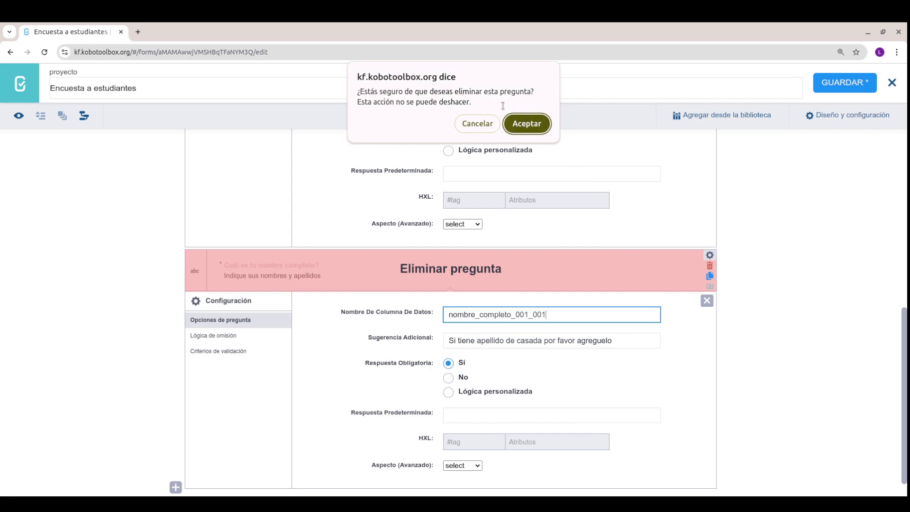
left_click(533, 125)
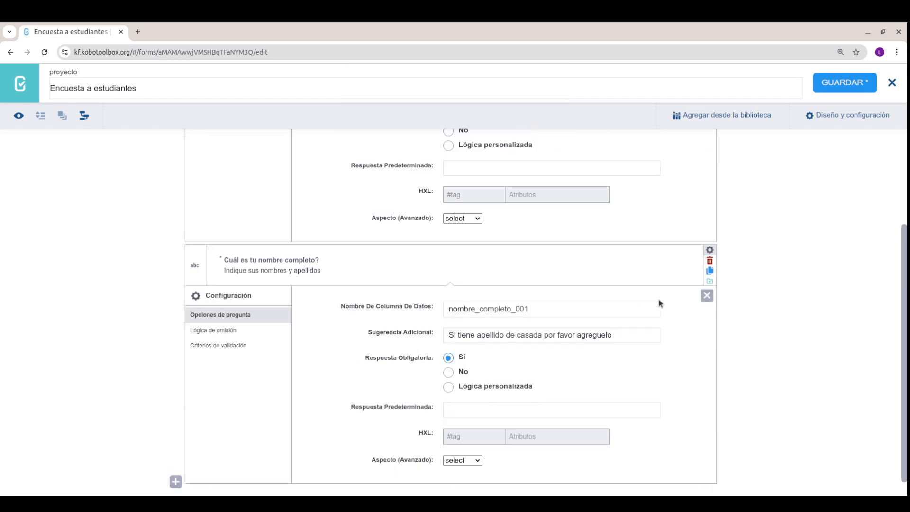
left_click(709, 261)
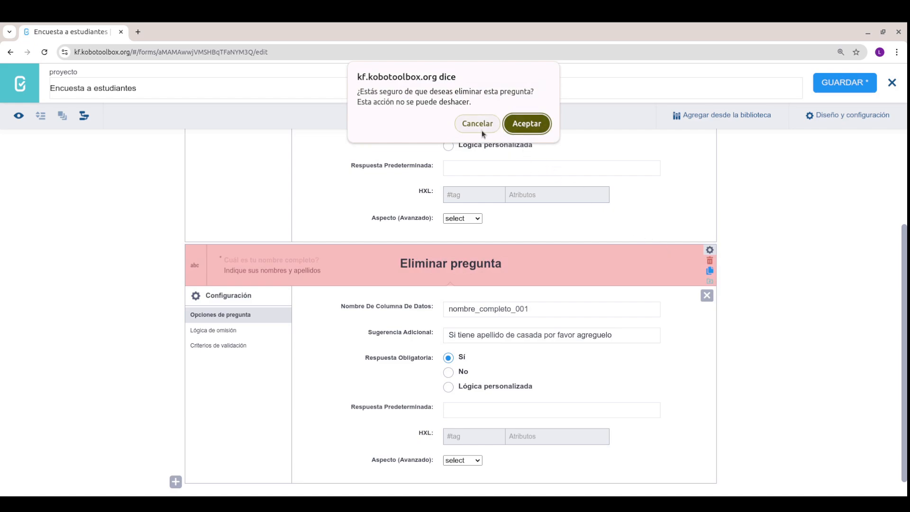
left_click(526, 126)
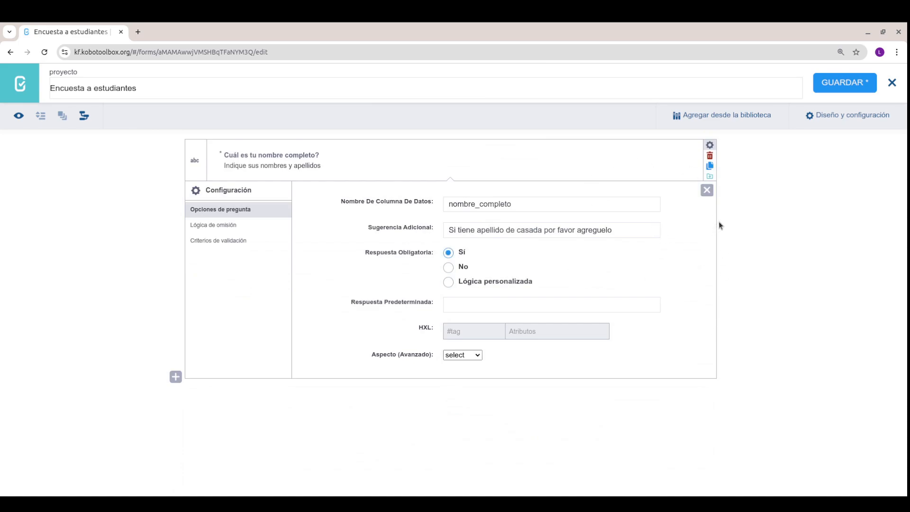
Step: Save the form, add the full-name question to the library, and open the library search
left_click(845, 83)
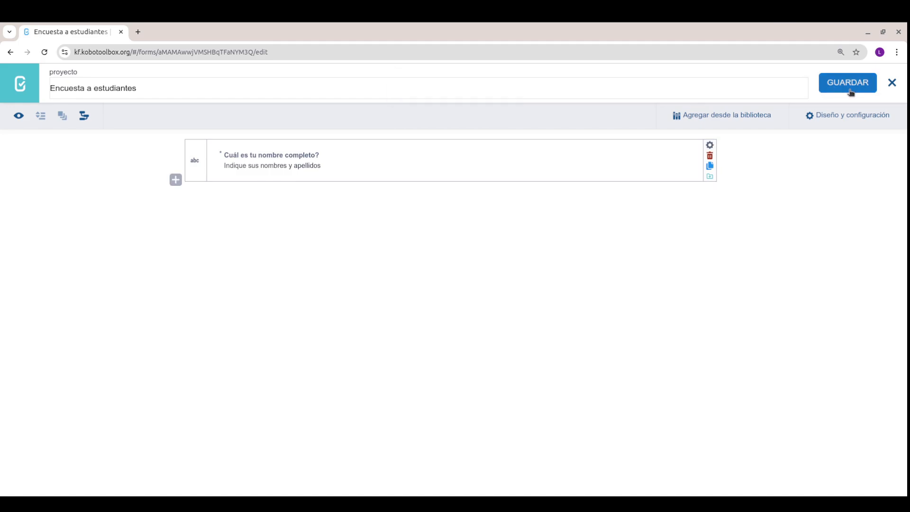
left_click(709, 177)
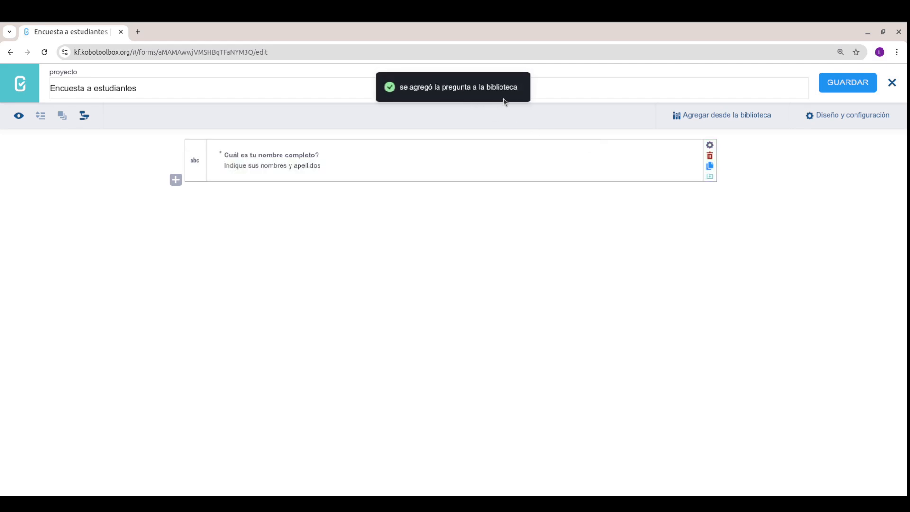
left_click(703, 121)
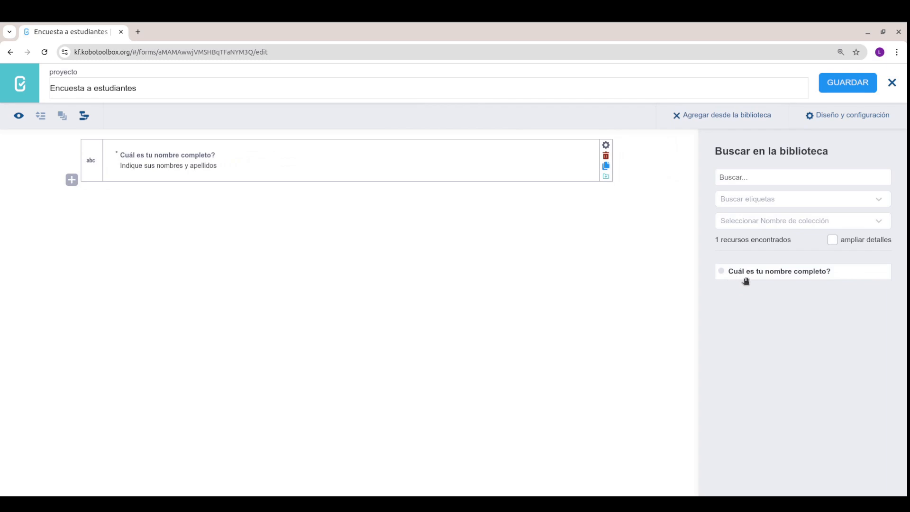
Step: Drag the library's full-name question into the form, delete that copy, and close the library panel
left_click_drag(776, 273, 369, 201)
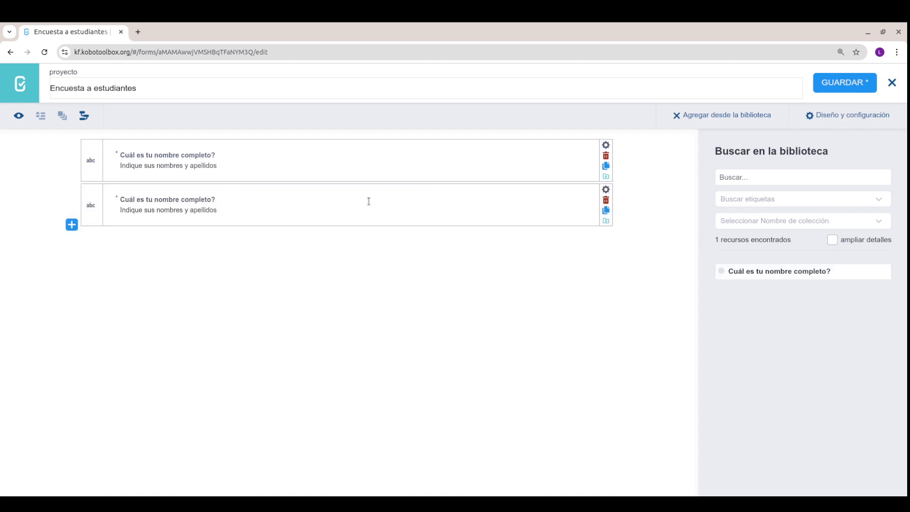
left_click(605, 190)
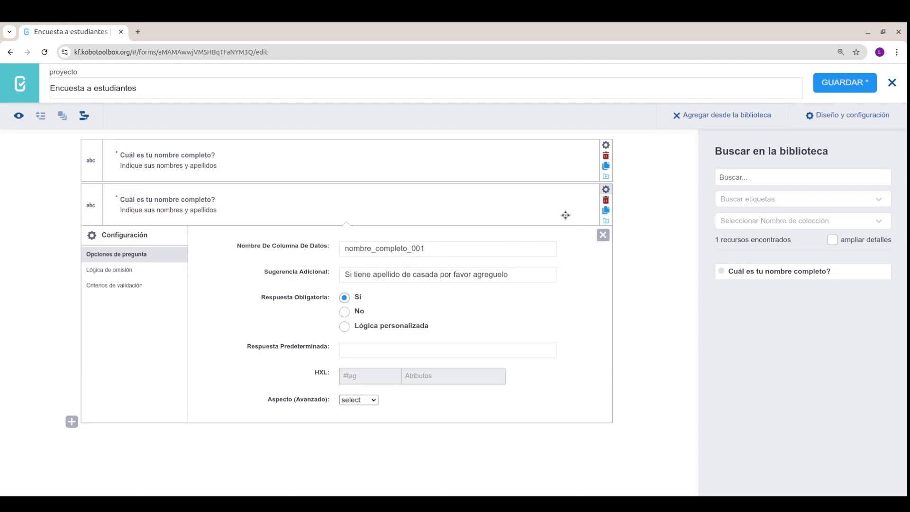
left_click(605, 199)
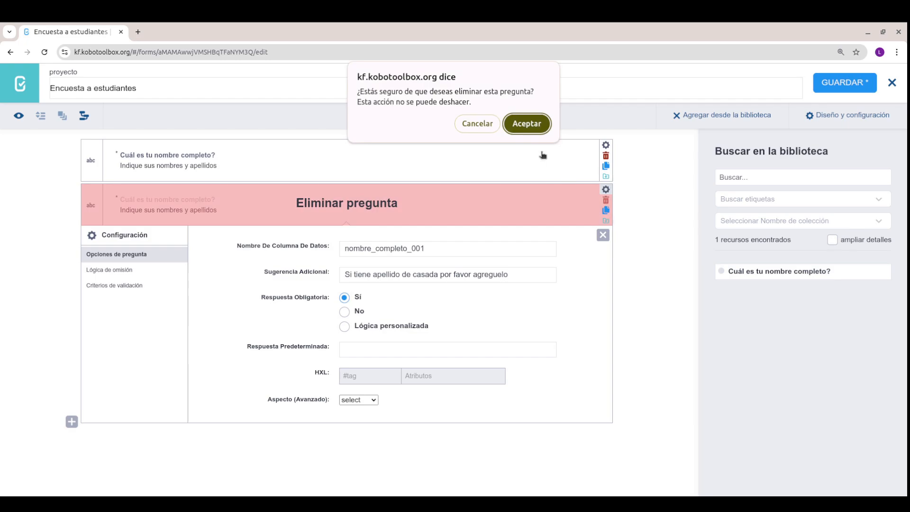
left_click(526, 123)
left_click(754, 175)
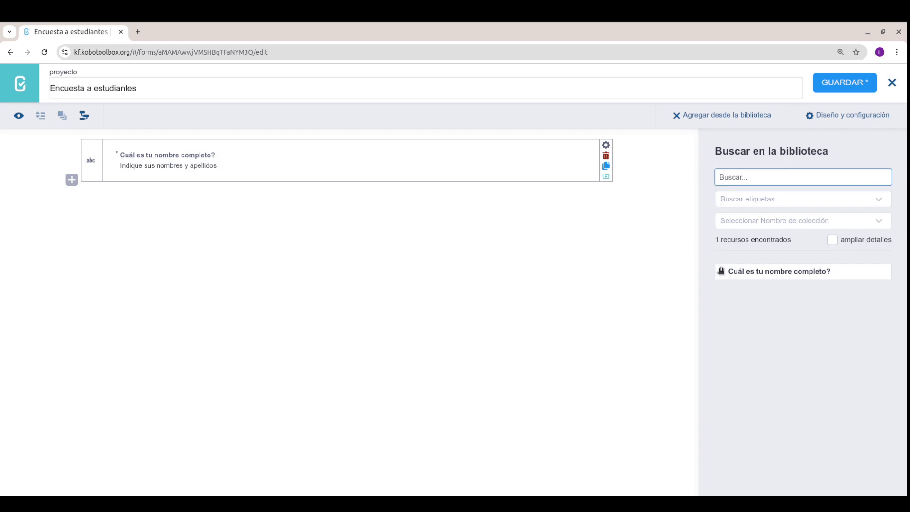
left_click(675, 115)
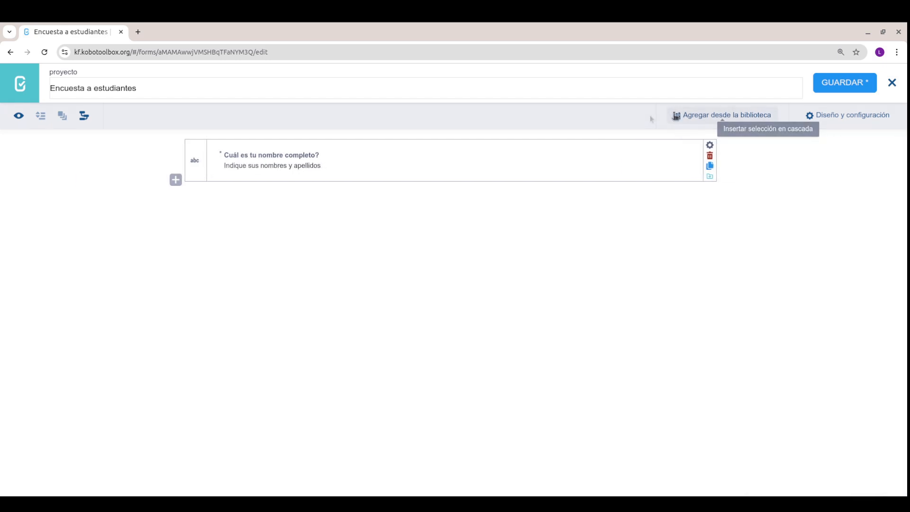
Step: Insert a Número question 'Cuántas horas dedicas al estudio durante la semana?' as the second question
left_click(176, 180)
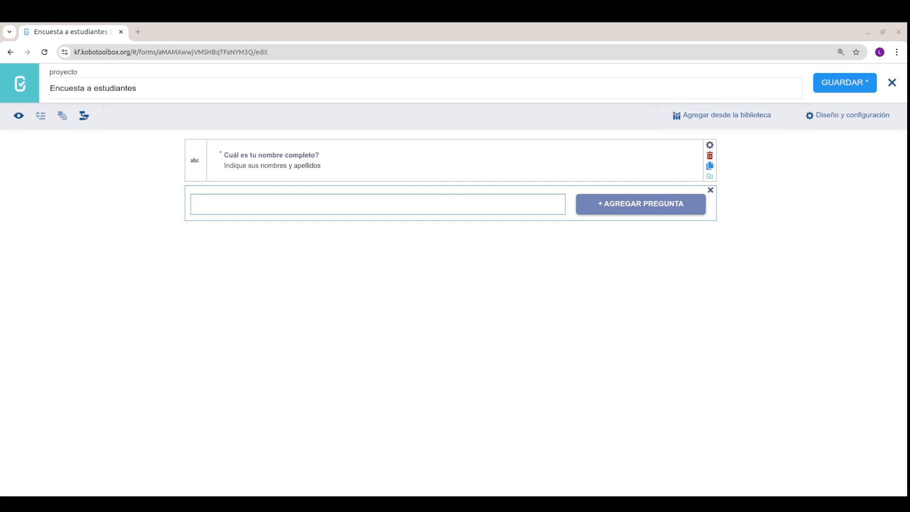
left_click(256, 209)
type("Cuántas horas ")
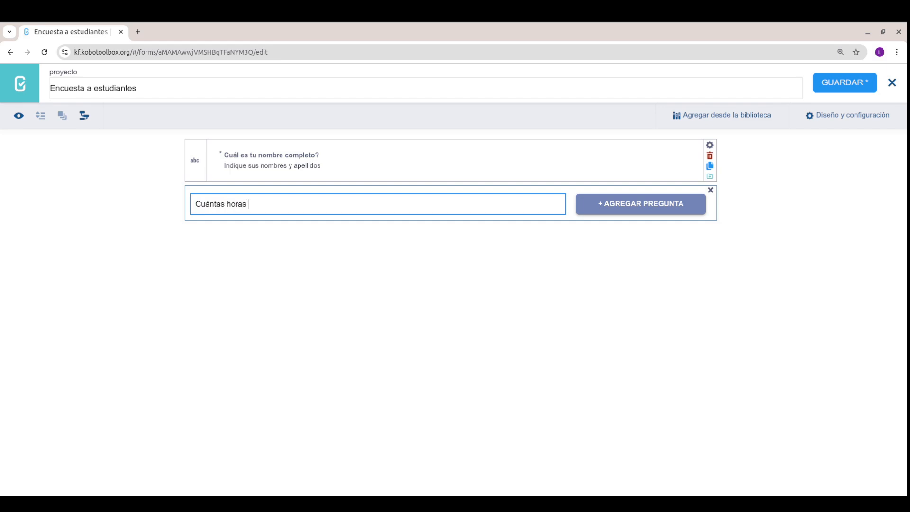
type("dedicas al estudio durante la se")
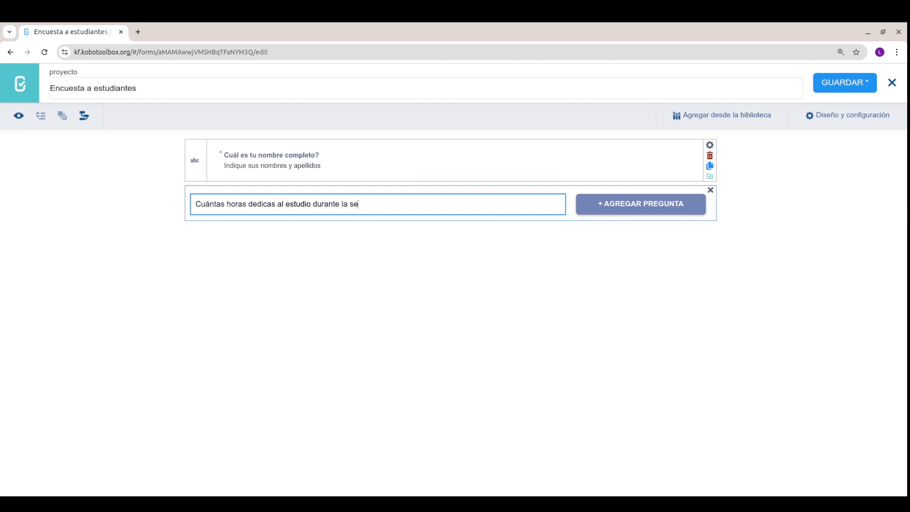
type("mana?")
left_click(603, 207)
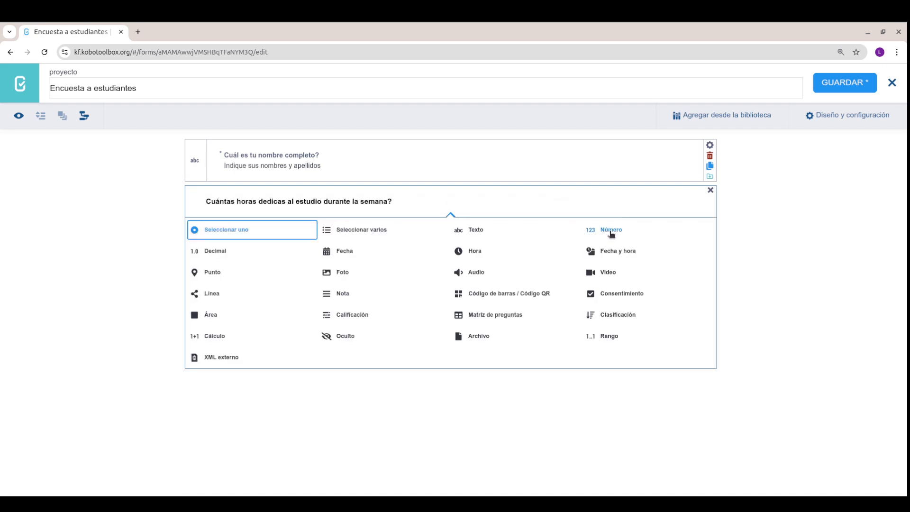
left_click(611, 232)
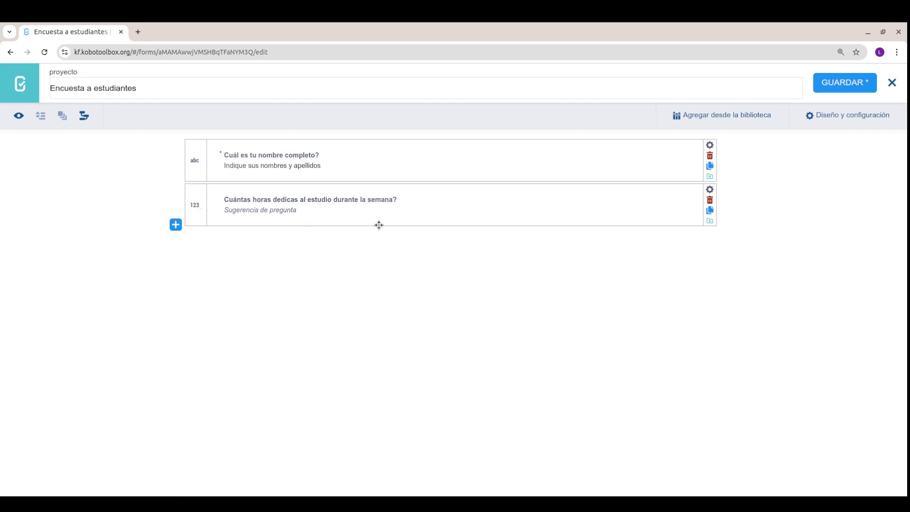
Step: Rename the hours question's data column to estudio_hr_x_Semana and set Respuesta Obligatoria to Sí
left_click(709, 190)
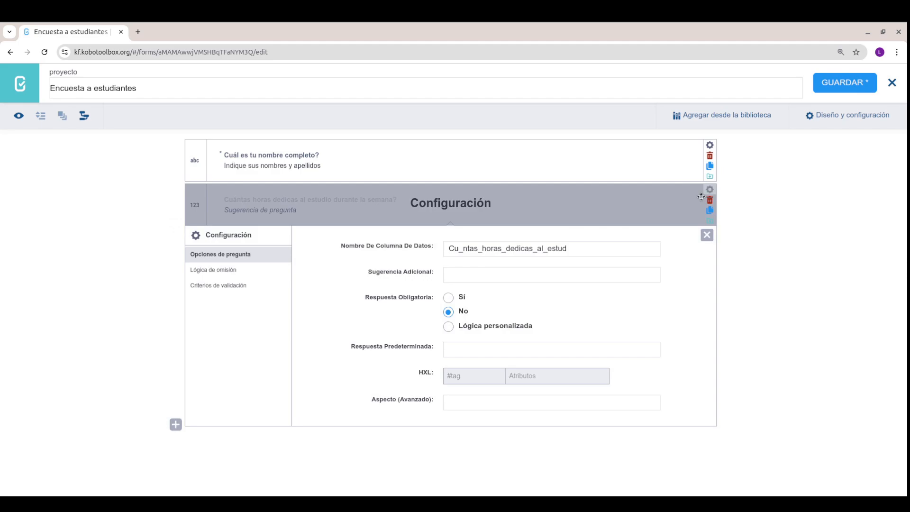
left_click_drag(569, 248, 448, 248)
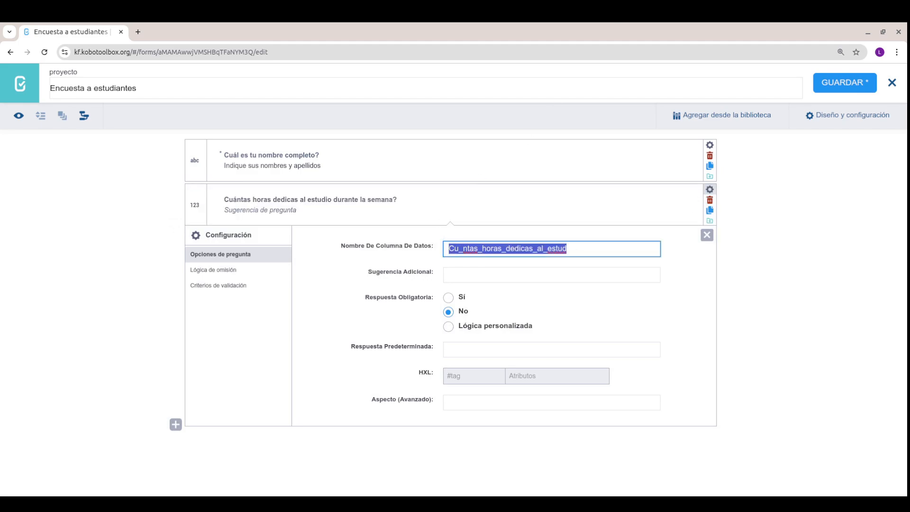
type("e")
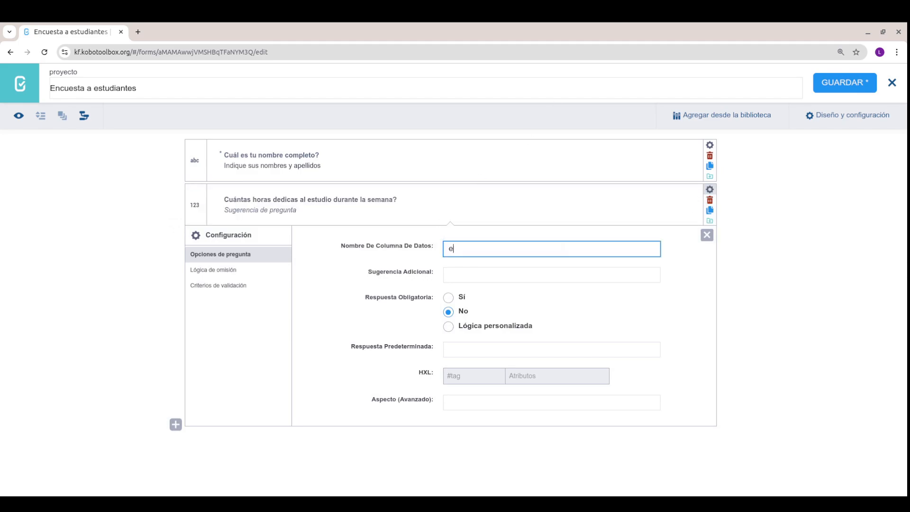
type("studio_hr_x_Semana")
key("Return")
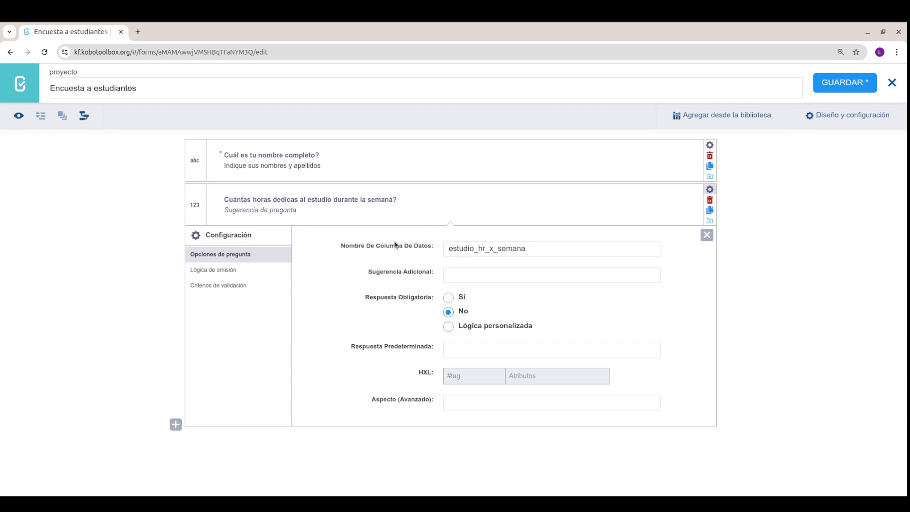
left_click(450, 300)
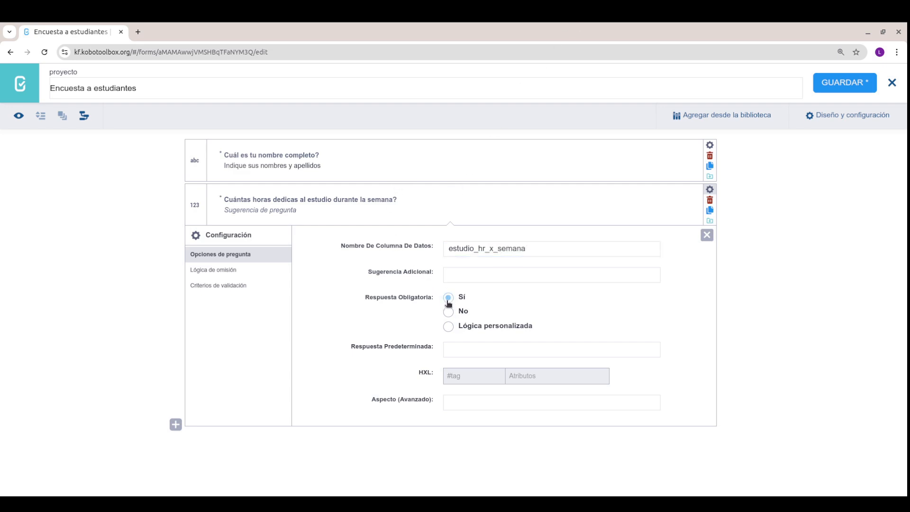